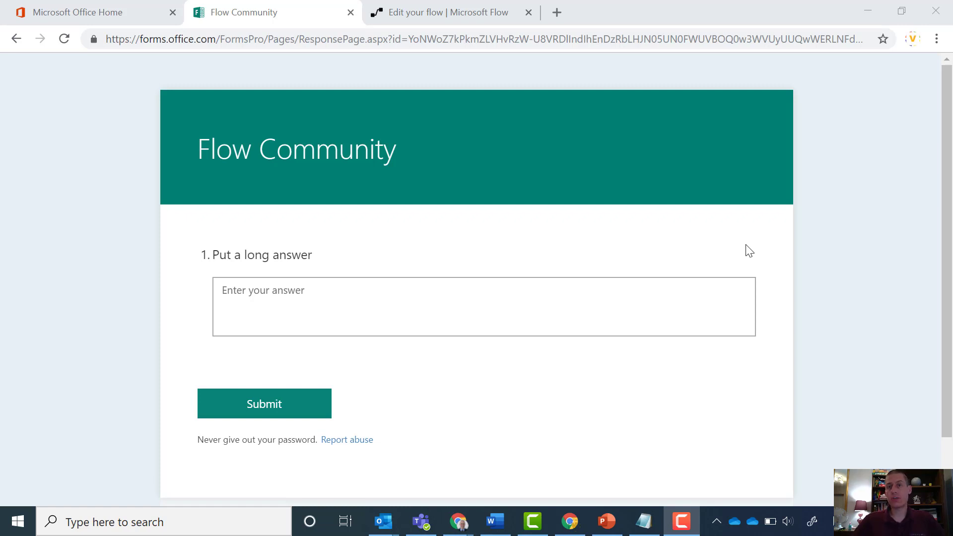
Enter the two-line answer 'This is my answer' / 'And I can add multiple lines to this' and submit it.
{"action": "left_click", "coordinate": [353, 312]}
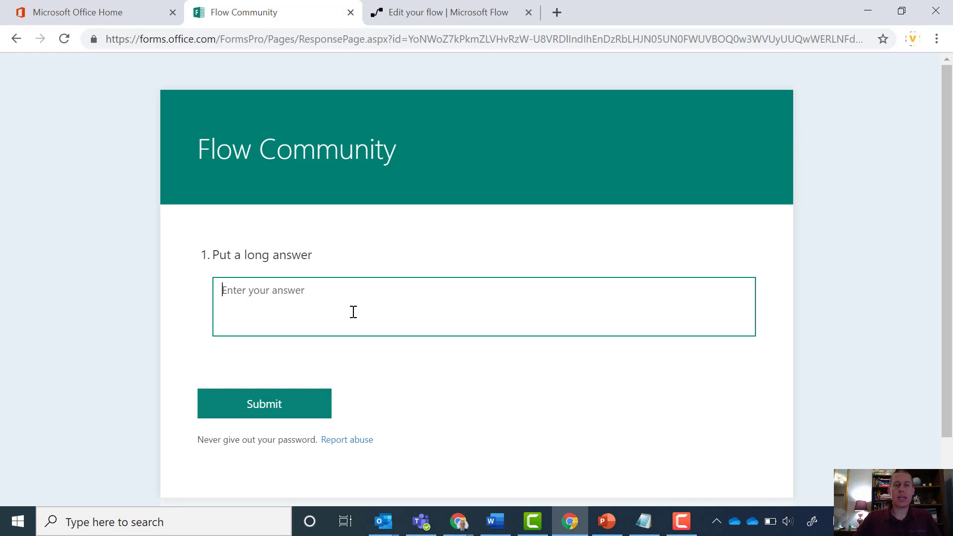
{"action": "type", "text": "This is my answer"}
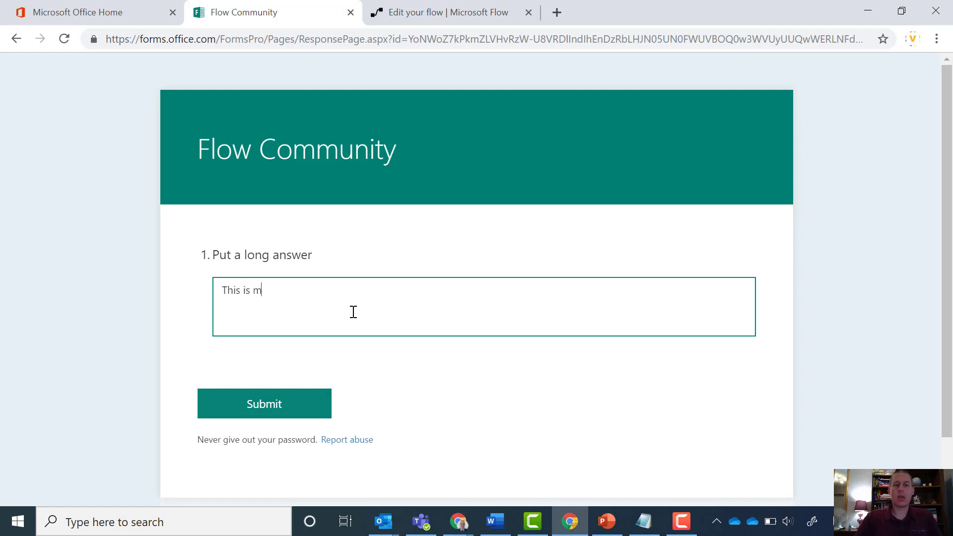
{"action": "key", "text": "Return"}
{"action": "key", "text": "Return"}
{"action": "type", "text": "And i"}
{"action": "type", "text": " can mu"}
{"action": "type", "text": "ltiple"}
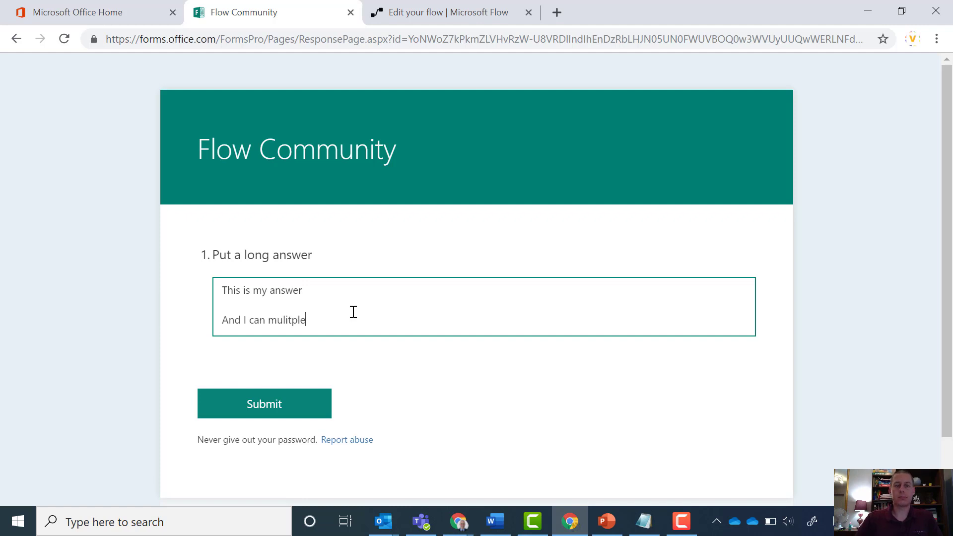
{"action": "key", "text": "ctrl+BackSpace"}
{"action": "type", "text": "add multiple"}
{"action": "key", "text": "BackSpace"}
{"action": "type", "text": "le lines to this"}
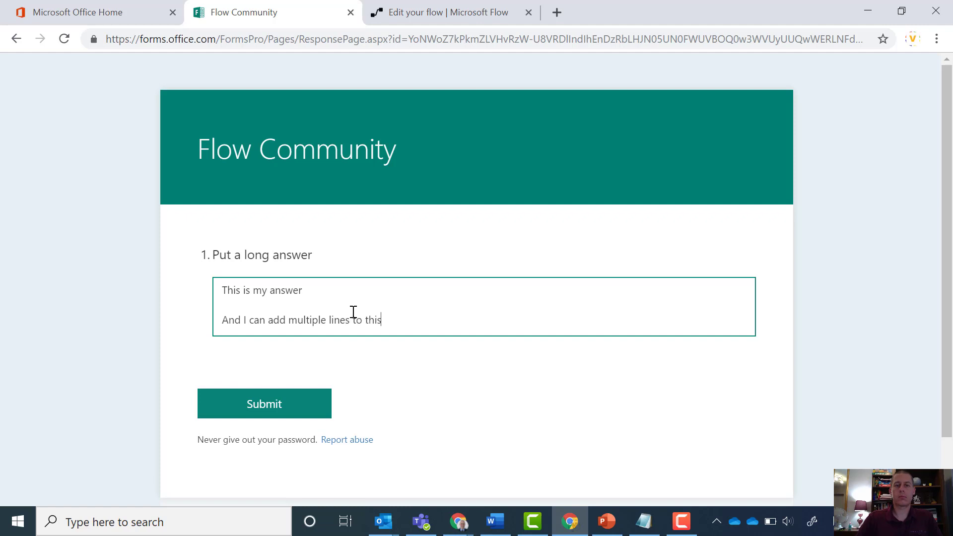
{"action": "left_click", "coordinate": [252, 406]}
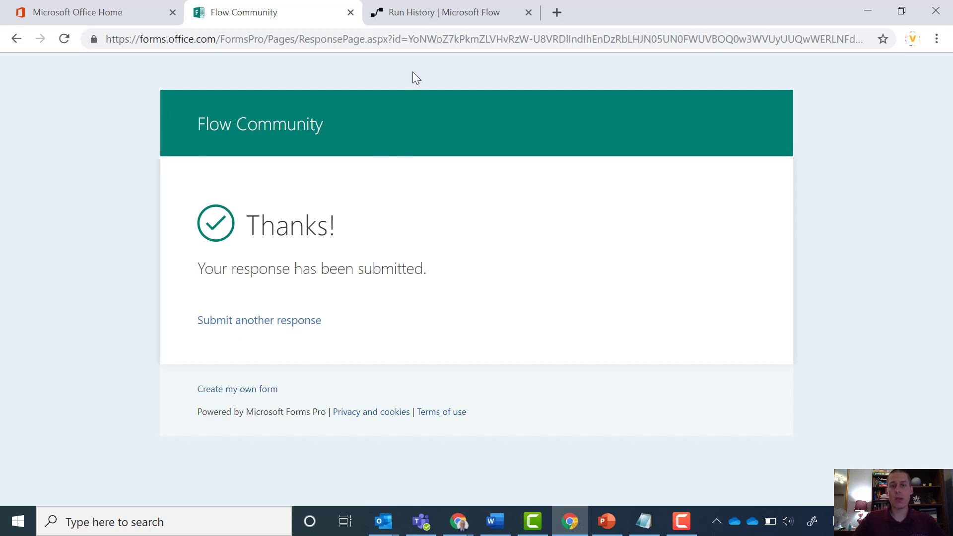
In Run History, expand the trigger, Apply to each and Send an email (V2) steps of the successful run.
{"action": "left_click", "coordinate": [431, 13]}
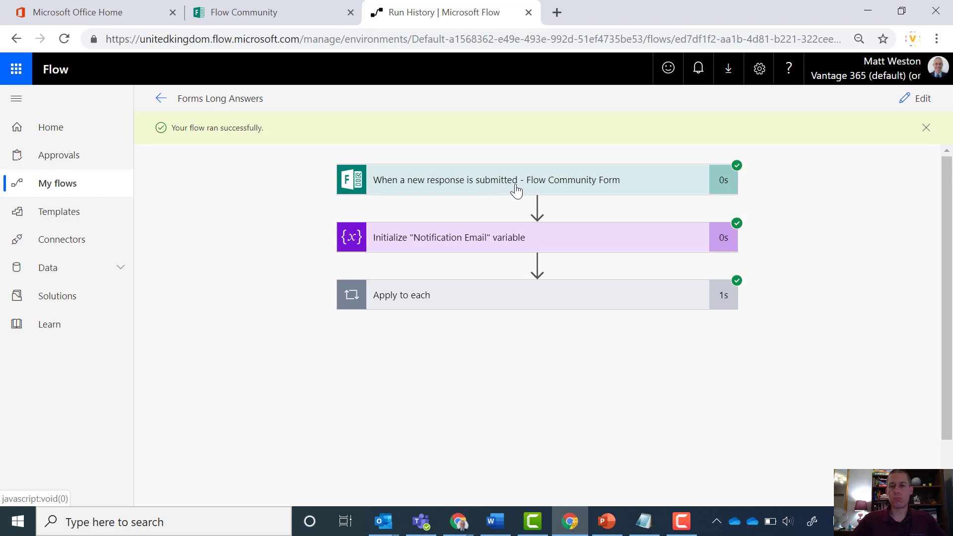
{"action": "left_click", "coordinate": [566, 190]}
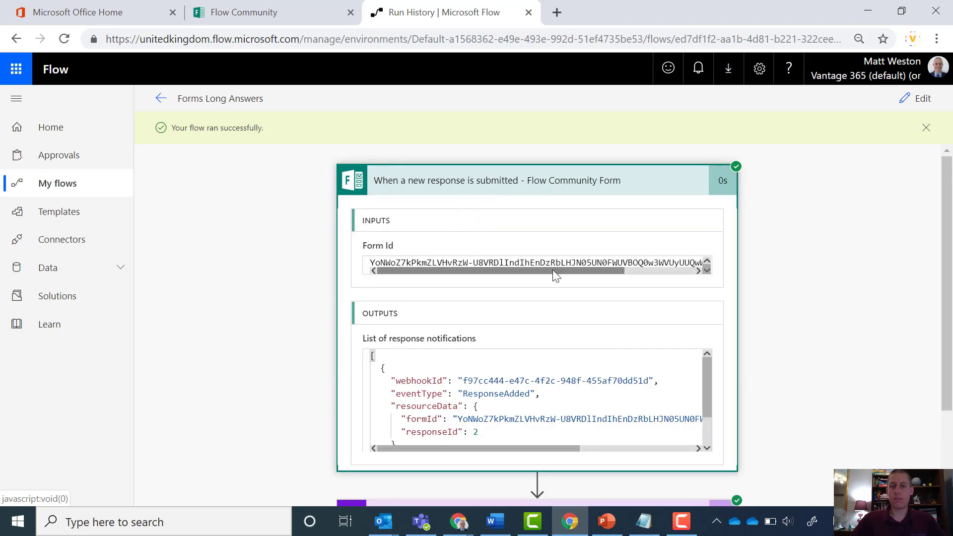
{"action": "scroll", "coordinate": [746, 332], "scroll_direction": "down", "scroll_amount": 2}
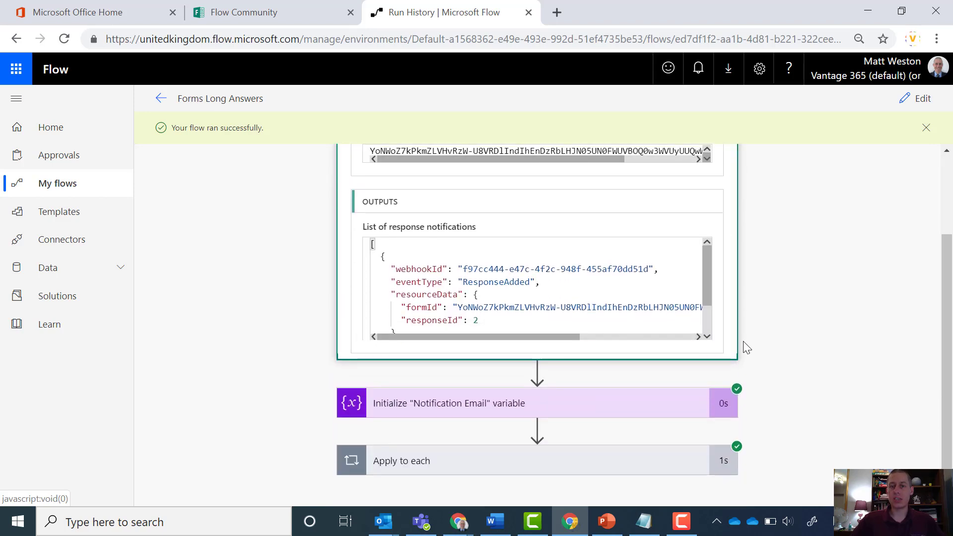
{"action": "left_click", "coordinate": [446, 454]}
{"action": "scroll", "coordinate": [799, 339], "scroll_direction": "down", "scroll_amount": 3}
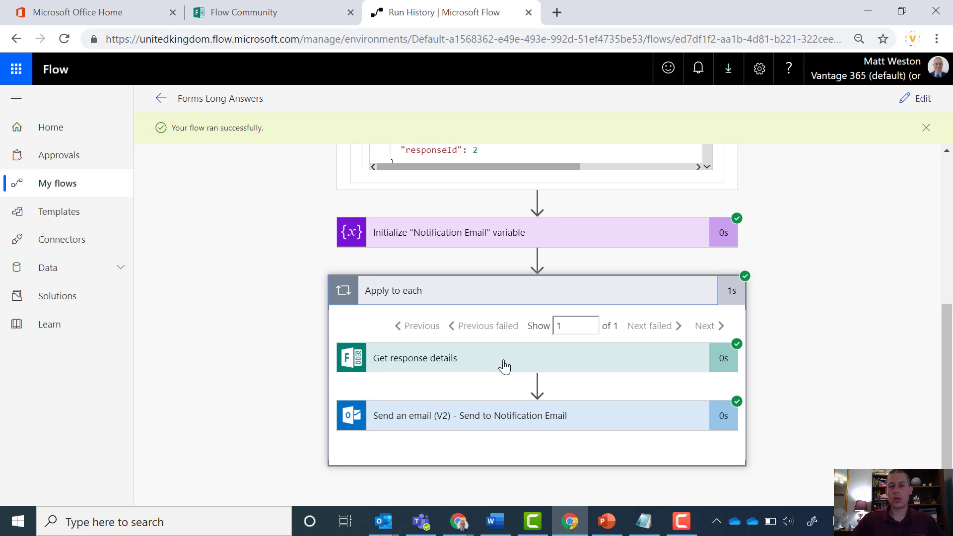
{"action": "left_click", "coordinate": [520, 420]}
{"action": "scroll", "coordinate": [773, 361], "scroll_direction": "down", "scroll_amount": 3}
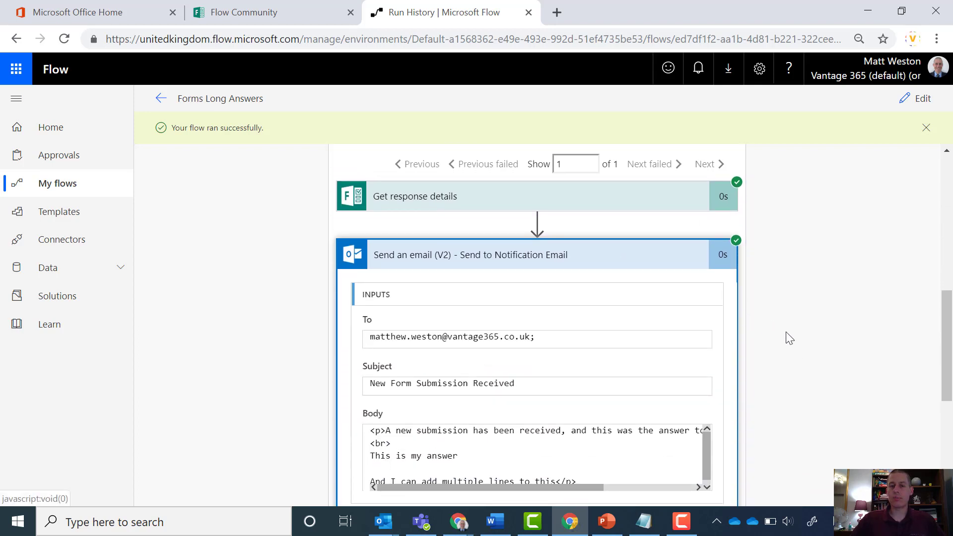
{"action": "scroll", "coordinate": [785, 336], "scroll_direction": "up", "scroll_amount": 1}
{"action": "left_click", "coordinate": [462, 227]}
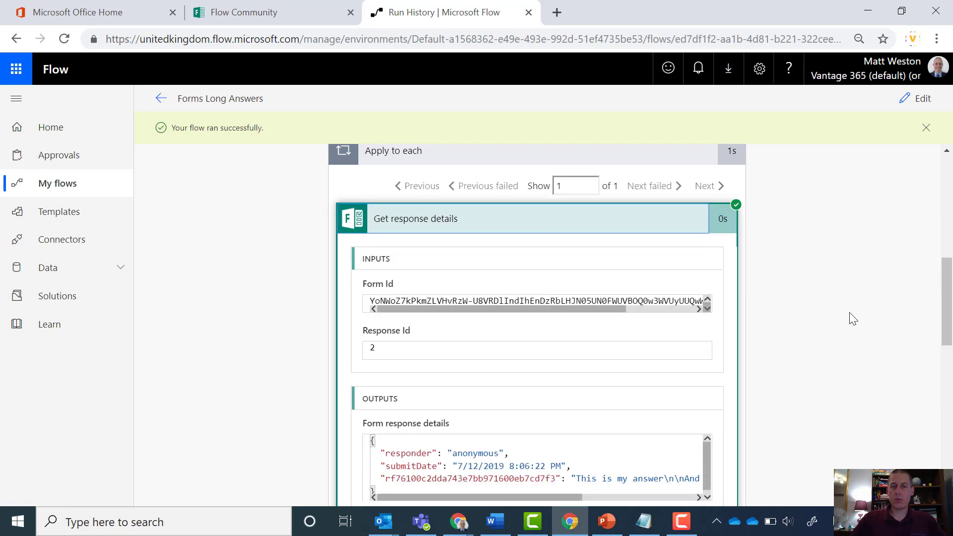
{"action": "scroll", "coordinate": [847, 323], "scroll_direction": "down", "scroll_amount": 2}
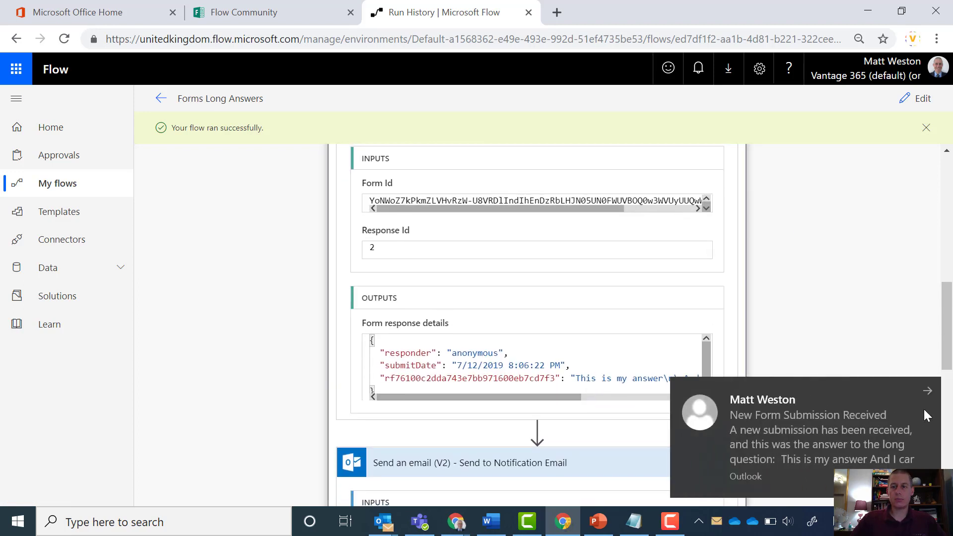
{"action": "left_click", "coordinate": [927, 388]}
{"action": "left_click_drag", "start_coordinate": [536, 400], "coordinate": [665, 399]}
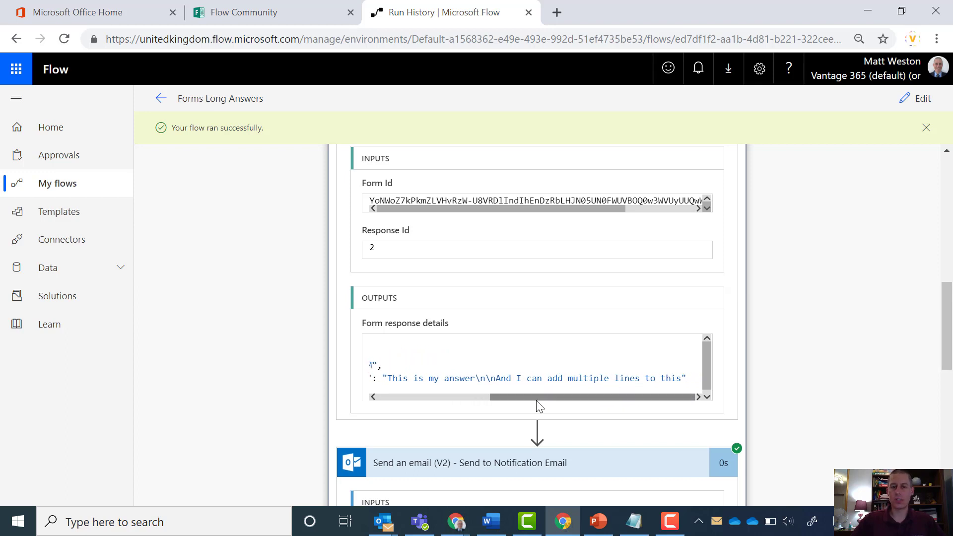
{"action": "left_click_drag", "start_coordinate": [538, 400], "coordinate": [492, 399]}
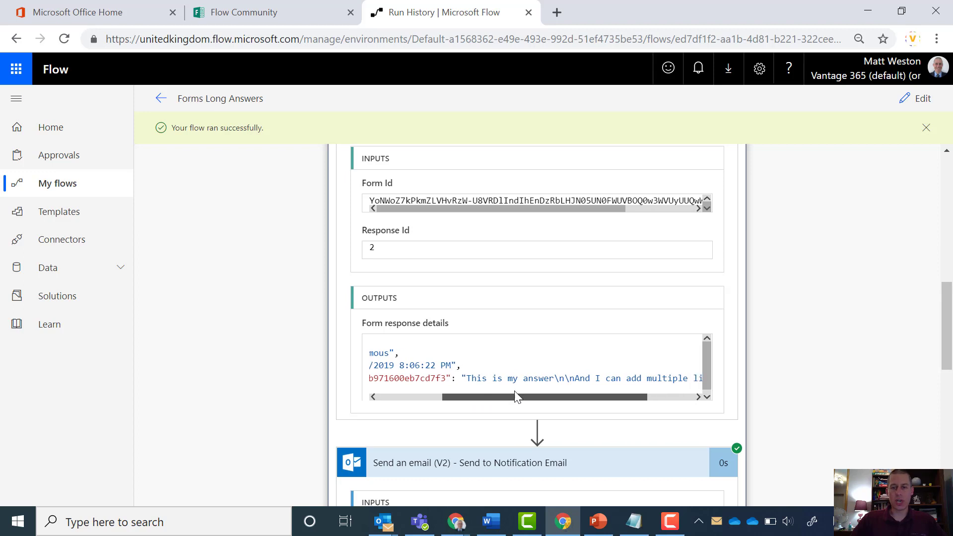
{"action": "left_click_drag", "start_coordinate": [555, 380], "coordinate": [576, 379]}
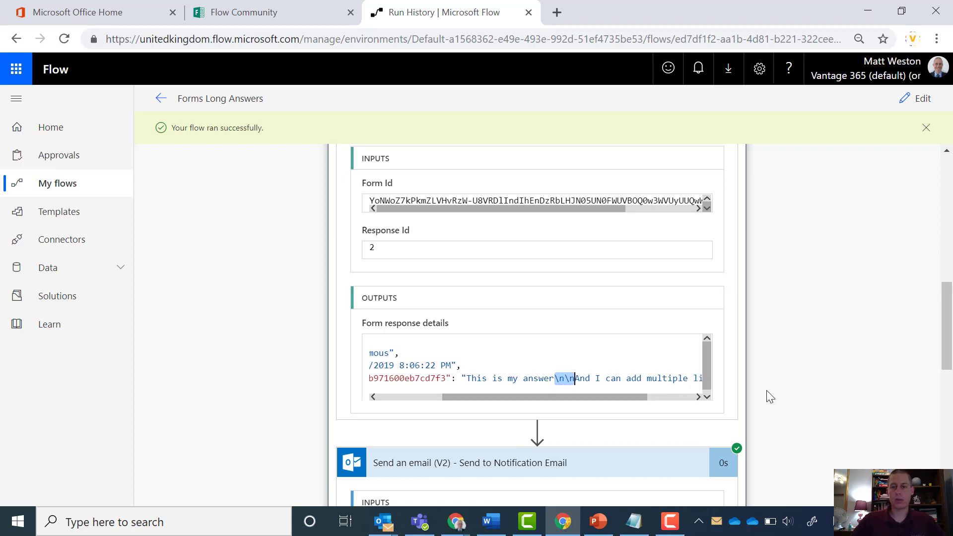
{"action": "scroll", "coordinate": [794, 394], "scroll_direction": "down", "scroll_amount": 5}
{"action": "scroll", "coordinate": [781, 342], "scroll_direction": "down", "scroll_amount": 1}
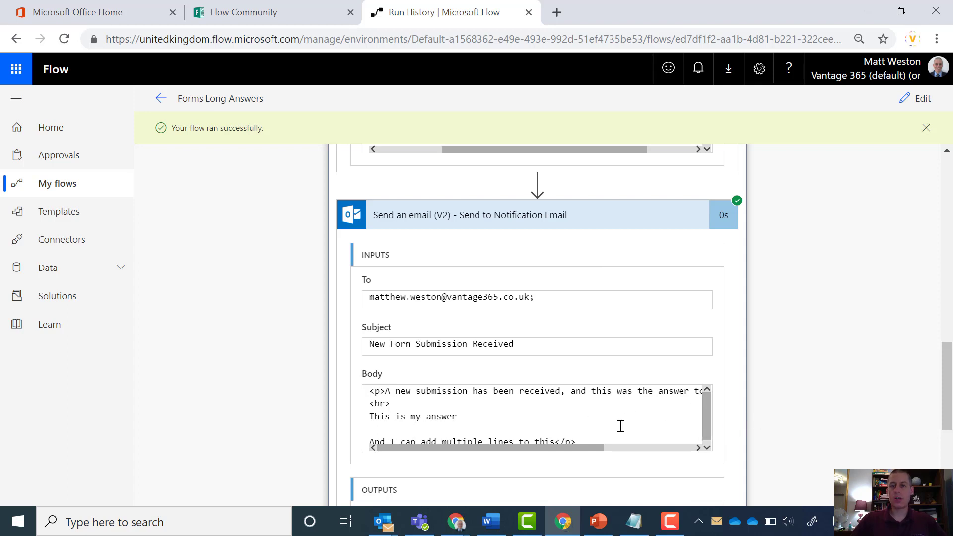
{"action": "scroll", "coordinate": [518, 420], "scroll_direction": "down", "scroll_amount": 2}
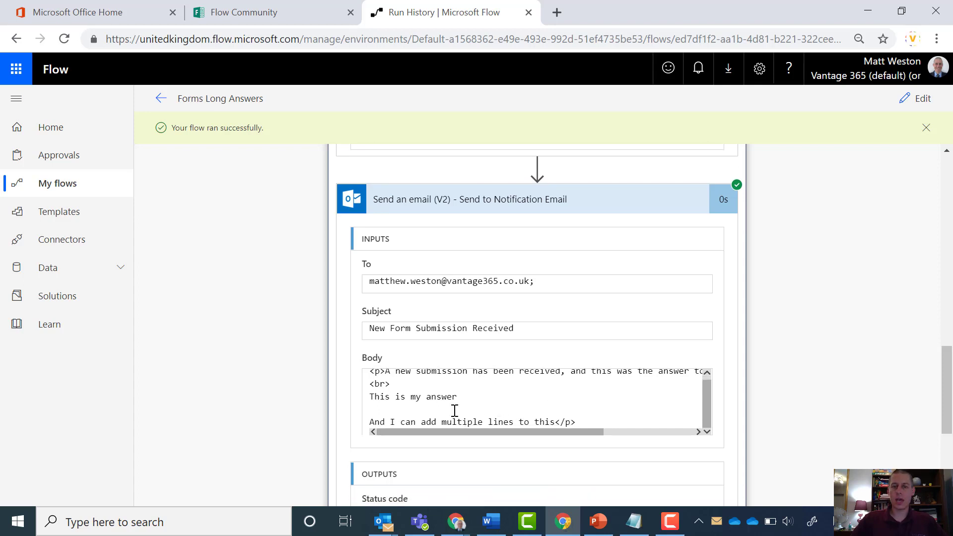
{"action": "mouse_move", "coordinate": [707, 395]}
{"action": "left_mouse_down"}
{"action": "mouse_move", "coordinate": [714, 391]}
{"action": "mouse_move", "coordinate": [713, 404]}
{"action": "left_mouse_up"}
Open the New Form Submission Received email and select its run-together answer line.
{"action": "left_click", "coordinate": [383, 521]}
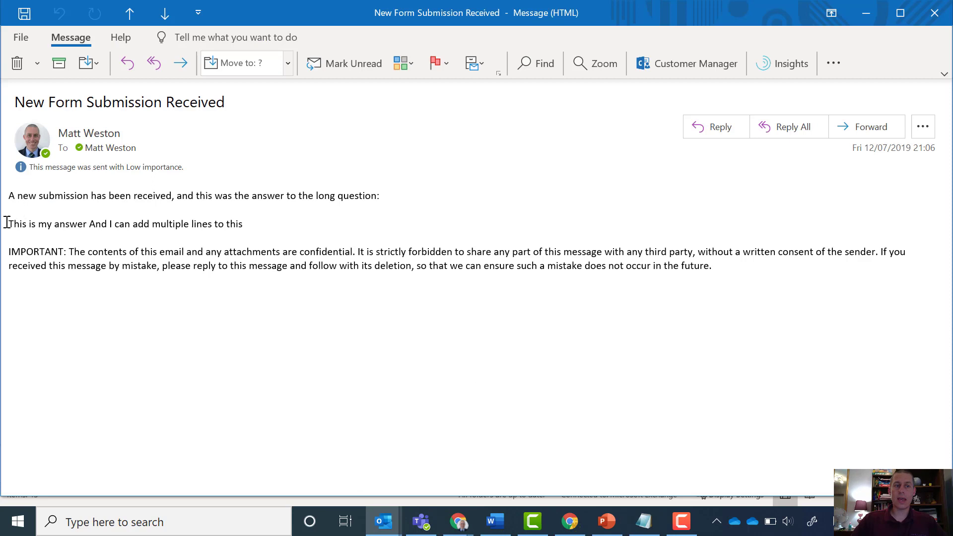
{"action": "left_click_drag", "start_coordinate": [7, 222], "coordinate": [243, 226]}
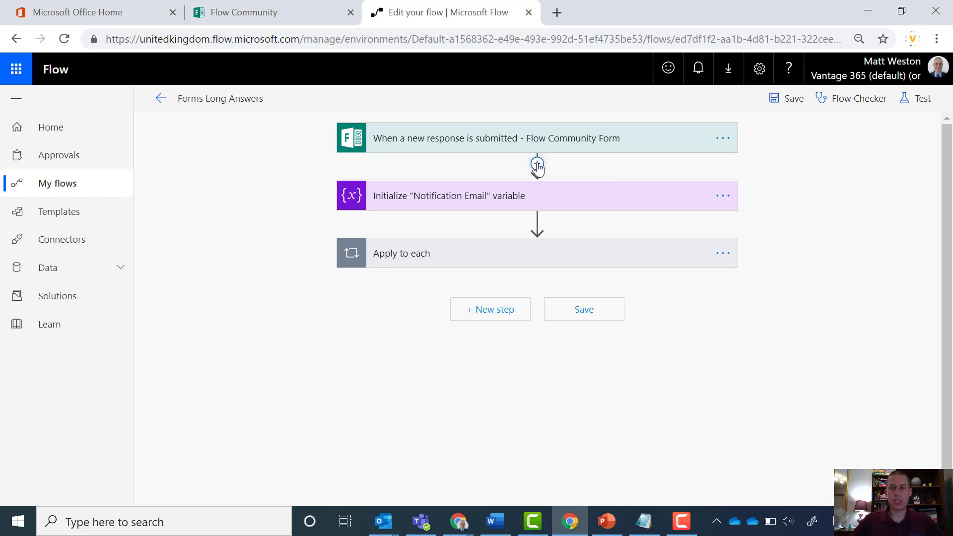
After the trigger, add an Initialize variable step named Line Break, type String, with a line-break value.
{"action": "left_click", "coordinate": [536, 164]}
{"action": "left_click", "coordinate": [533, 183]}
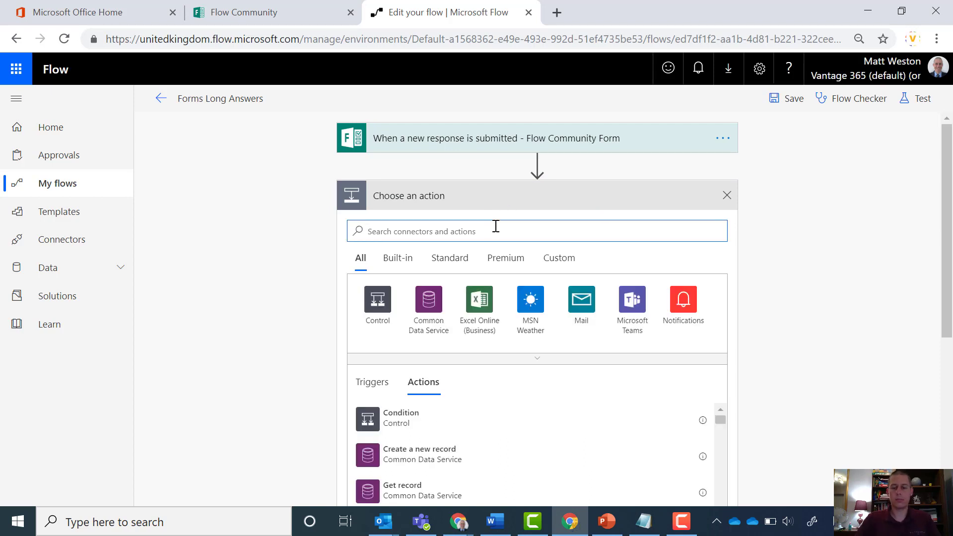
{"action": "type", "text": "init"}
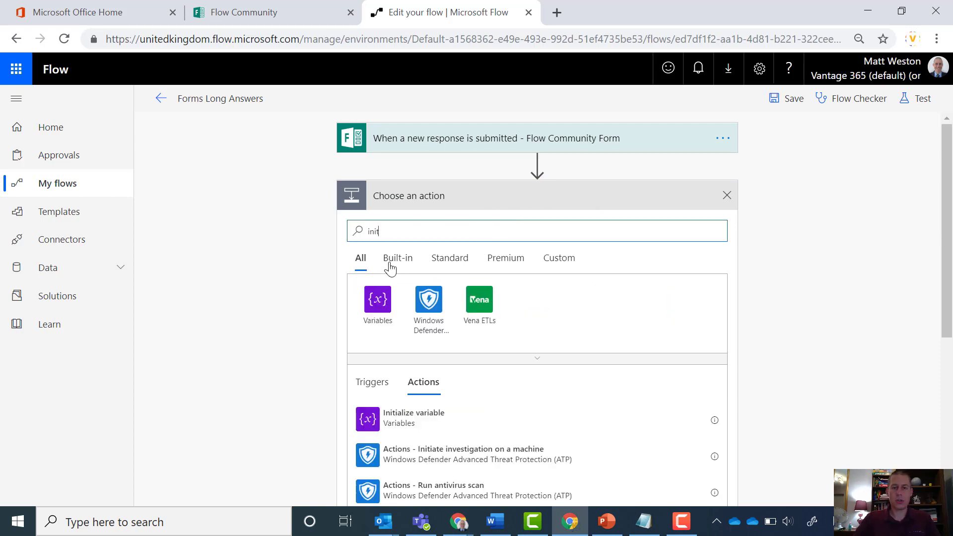
{"action": "left_click", "coordinate": [383, 311]}
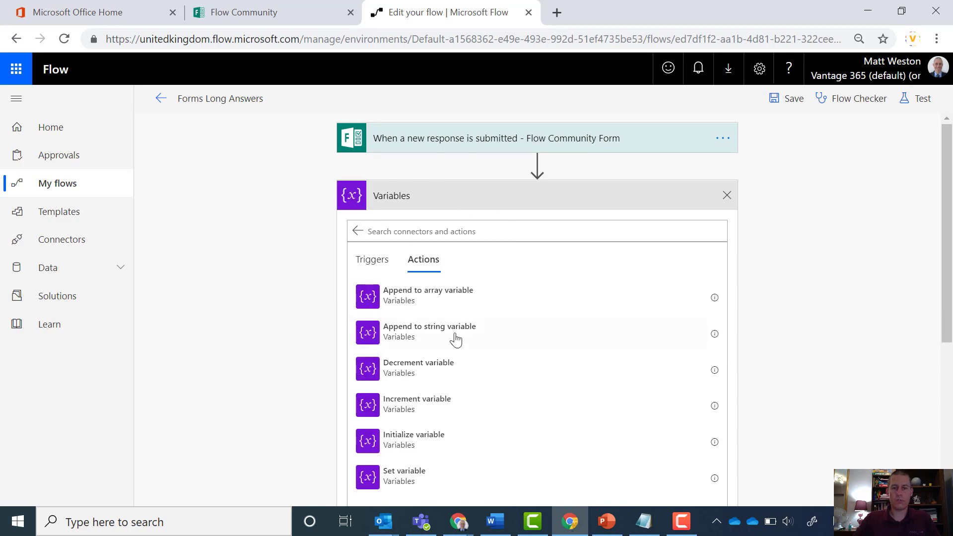
{"action": "left_click", "coordinate": [460, 450]}
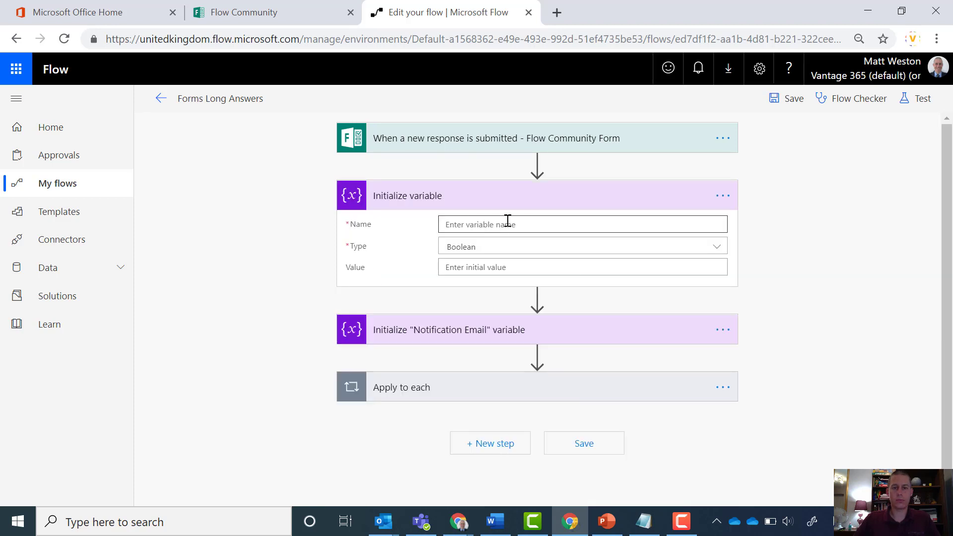
{"action": "left_click", "coordinate": [716, 229]}
{"action": "type", "text": "L"}
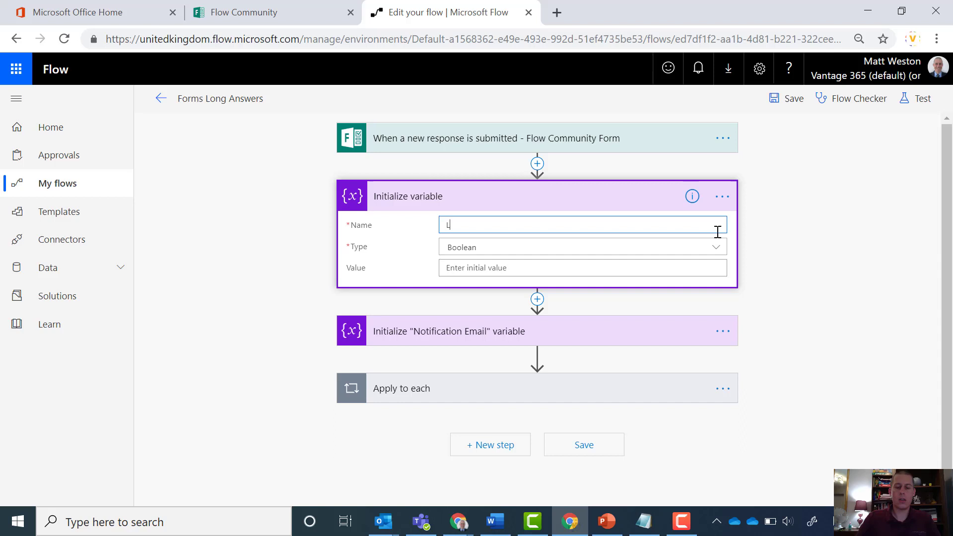
{"action": "type", "text": "ine Break"}
{"action": "left_click", "coordinate": [464, 248]}
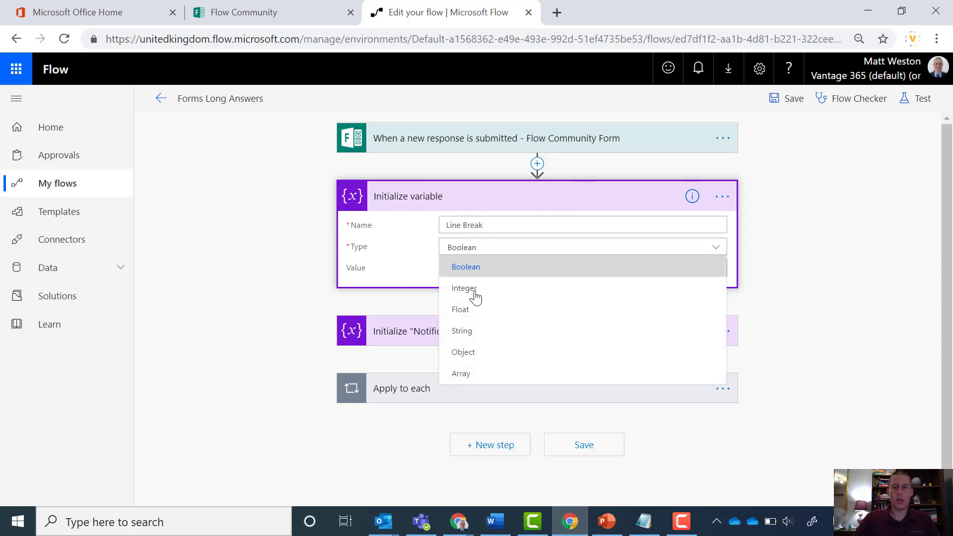
{"action": "left_click", "coordinate": [475, 331]}
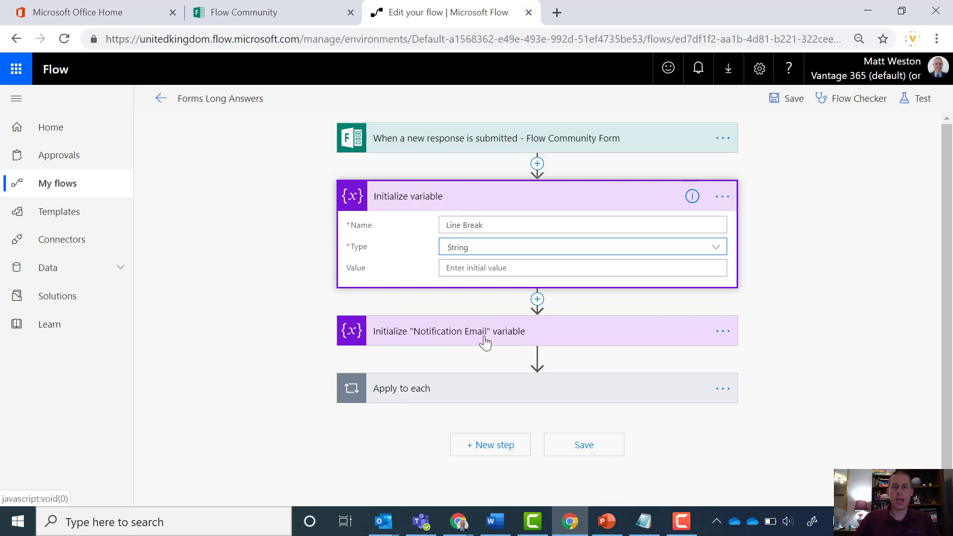
{"action": "left_click", "coordinate": [496, 269]}
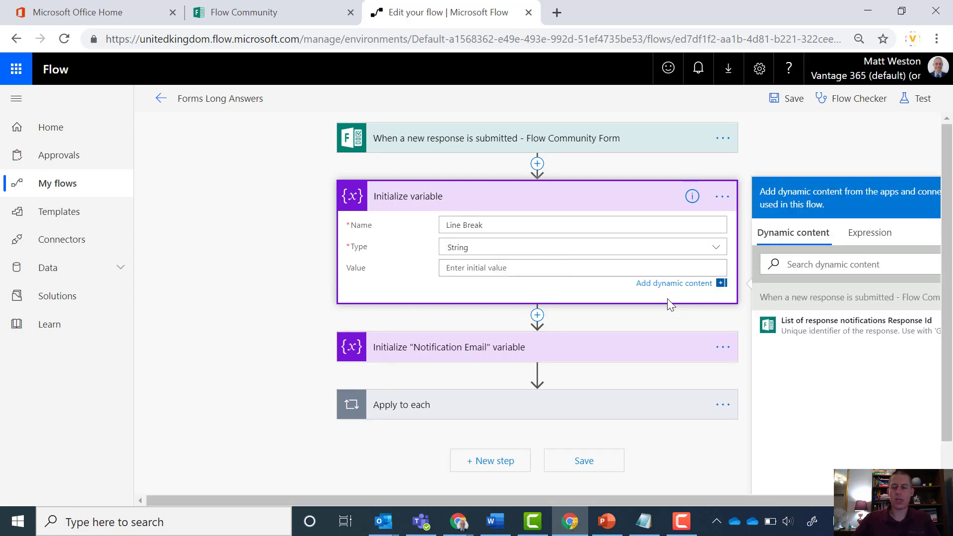
{"action": "key", "text": "Return"}
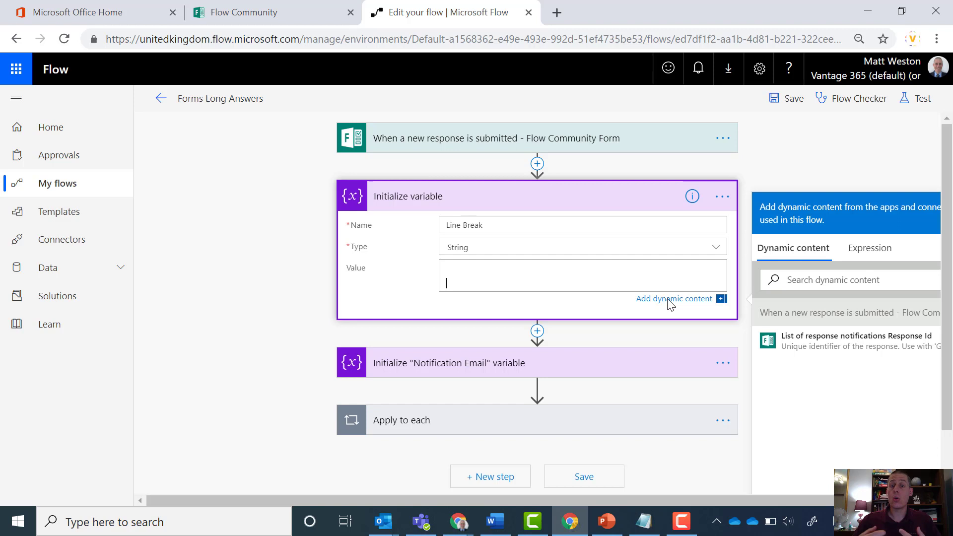
Retitle the new step Initialize "Line Break" variable.
{"action": "left_click", "coordinate": [722, 197]}
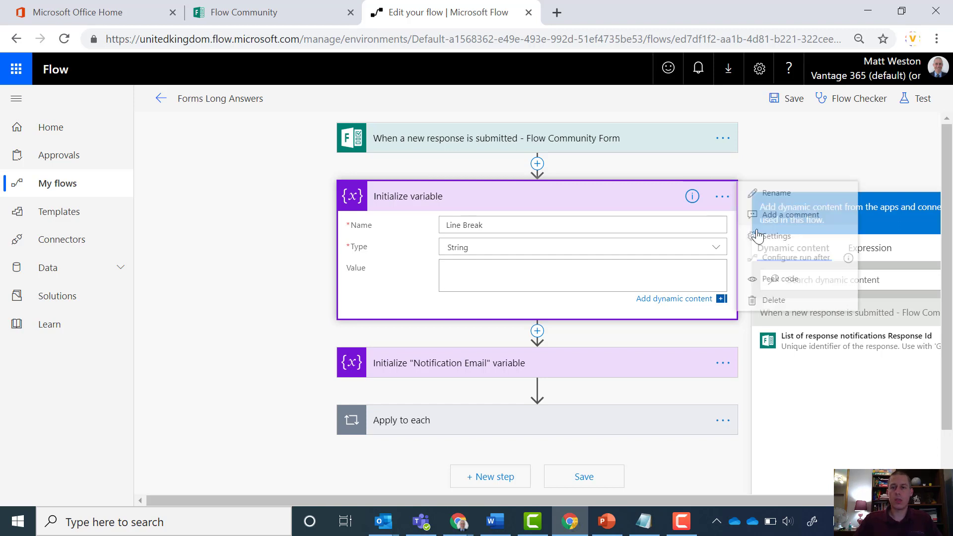
{"action": "left_click", "coordinate": [789, 193]}
{"action": "left_click", "coordinate": [504, 201]}
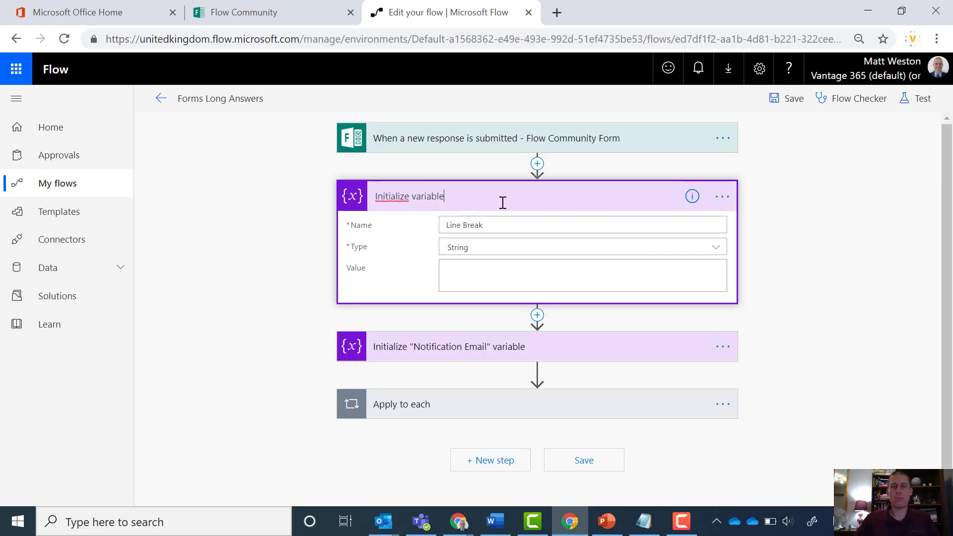
{"action": "left_click", "coordinate": [406, 195]}
{"action": "type", "text": "\" "}
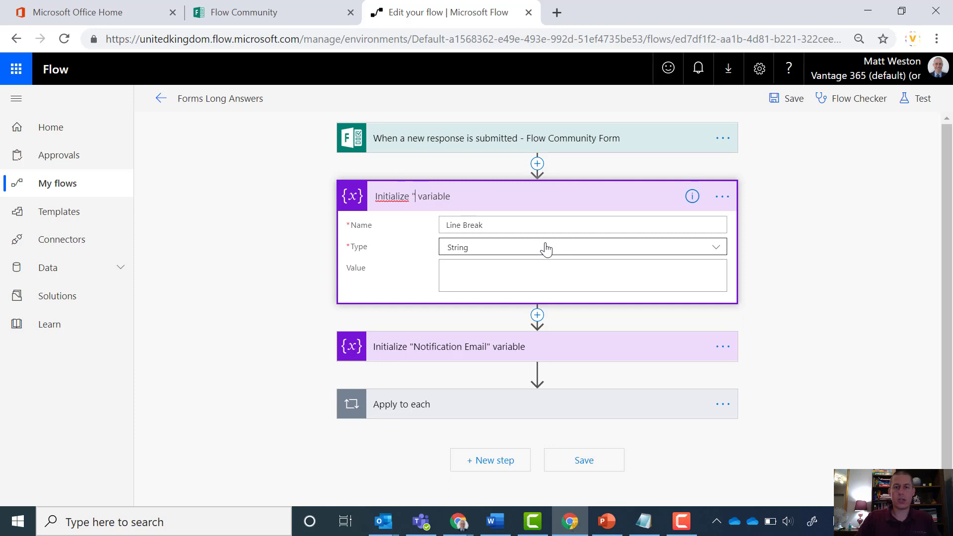
{"action": "type", "text": "Line Break\""}
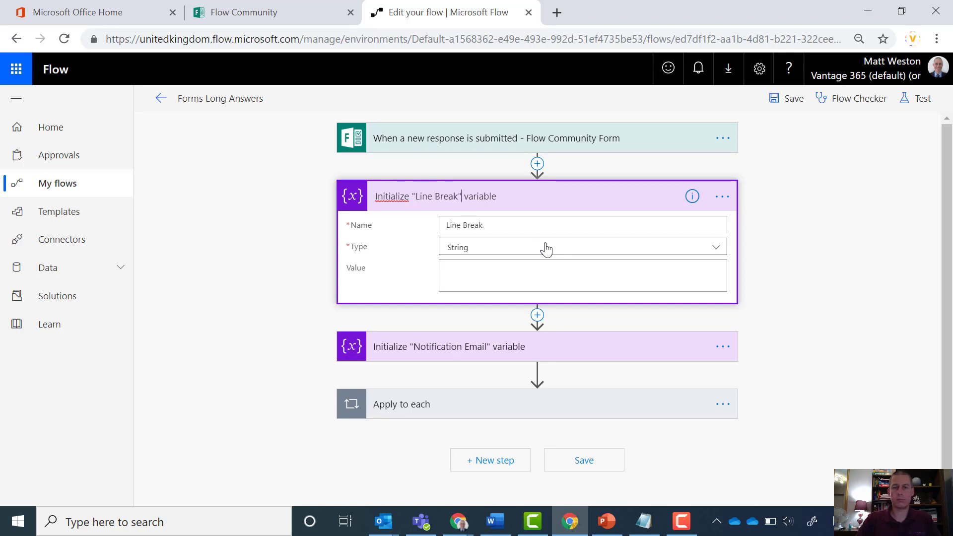
{"action": "left_click", "coordinate": [828, 228]}
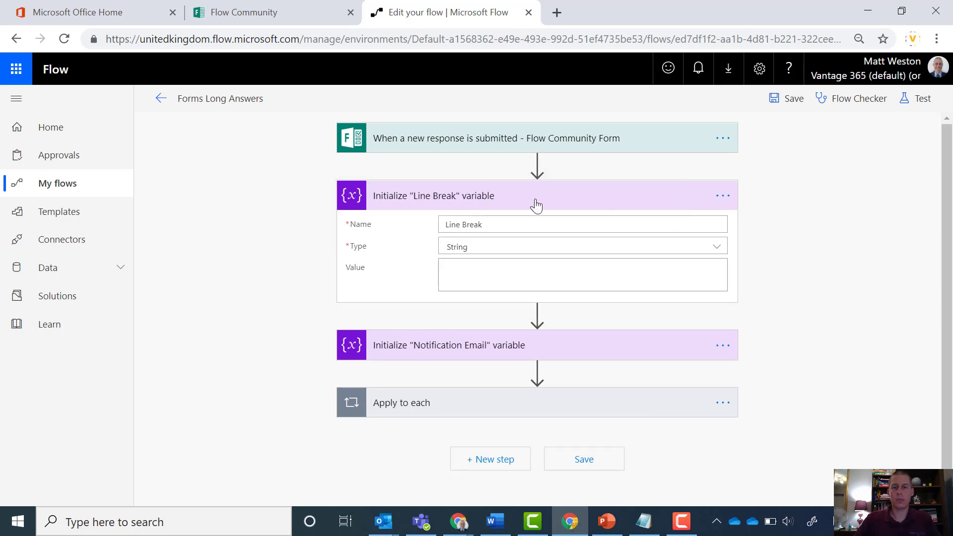
{"action": "left_click", "coordinate": [543, 204]}
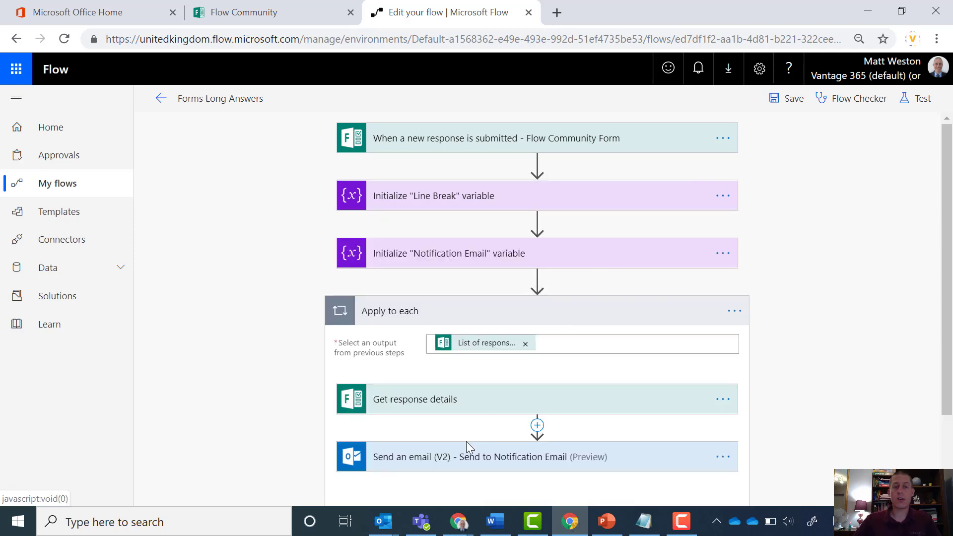
Delete the Put a long answer token from the email Body and begin a replace( expression.
{"action": "left_click", "coordinate": [500, 454]}
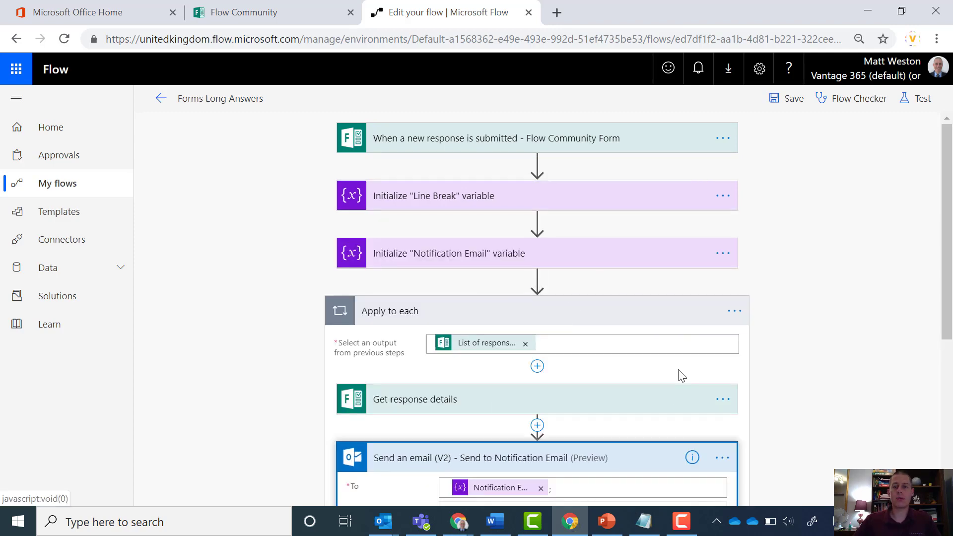
{"action": "scroll", "coordinate": [682, 378], "scroll_direction": "down", "scroll_amount": 5}
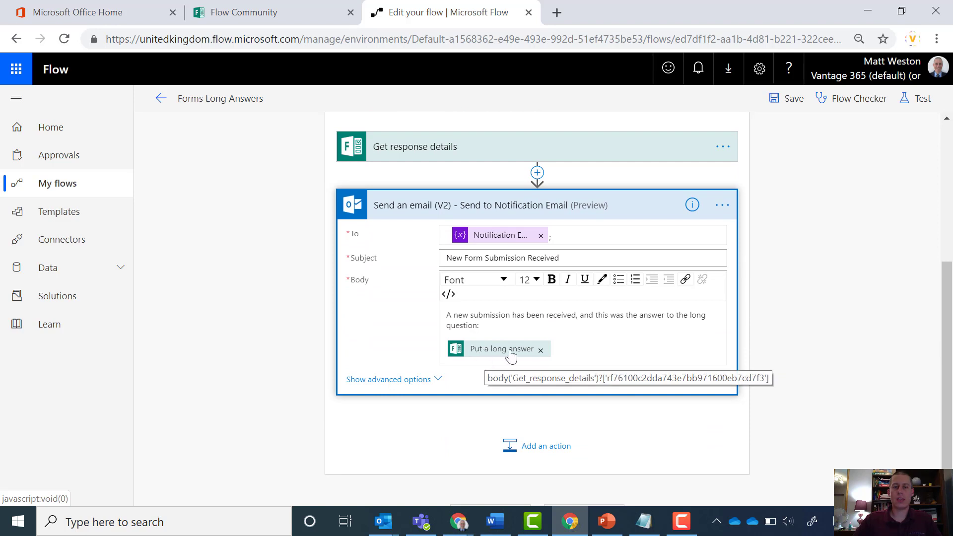
{"action": "left_click", "coordinate": [541, 351]}
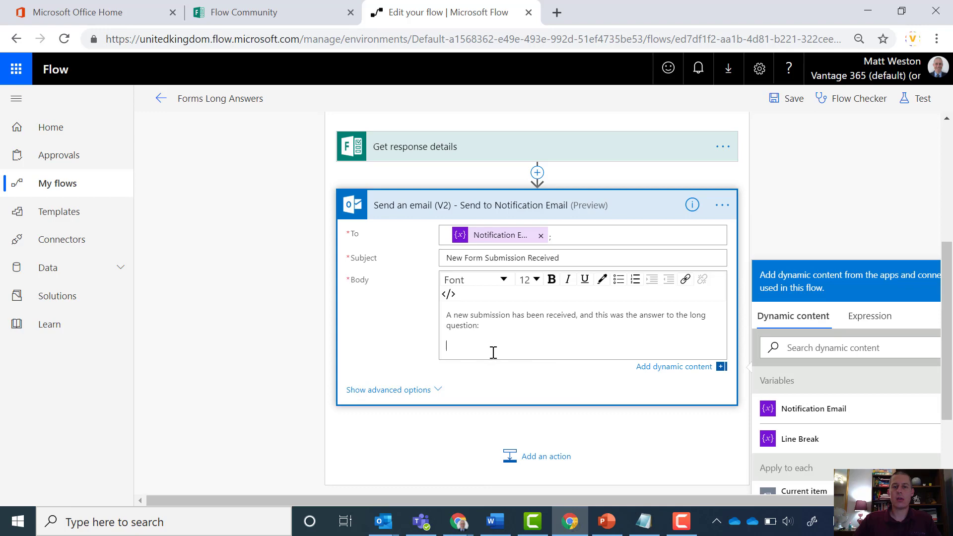
{"action": "left_click", "coordinate": [850, 328]}
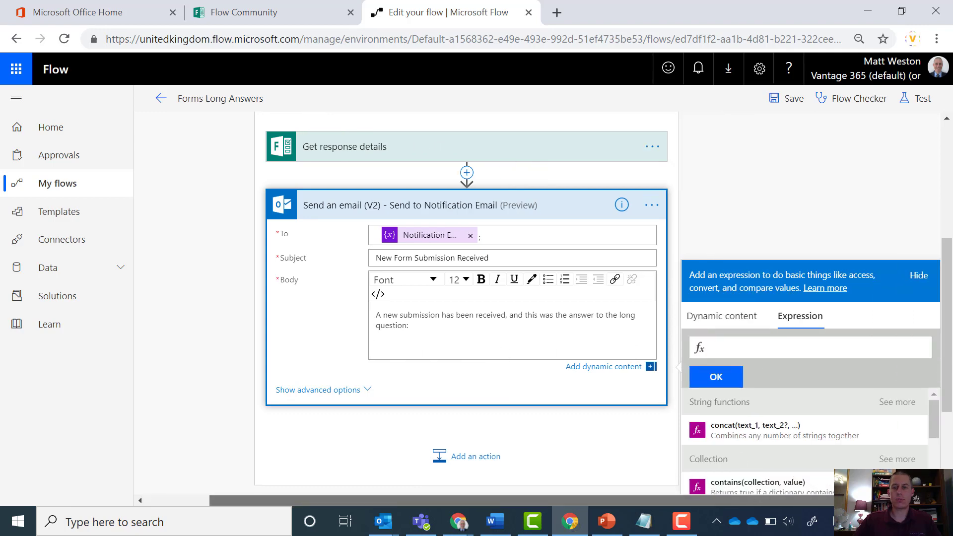
{"action": "scroll", "coordinate": [884, 364], "scroll_direction": "down", "scroll_amount": 3}
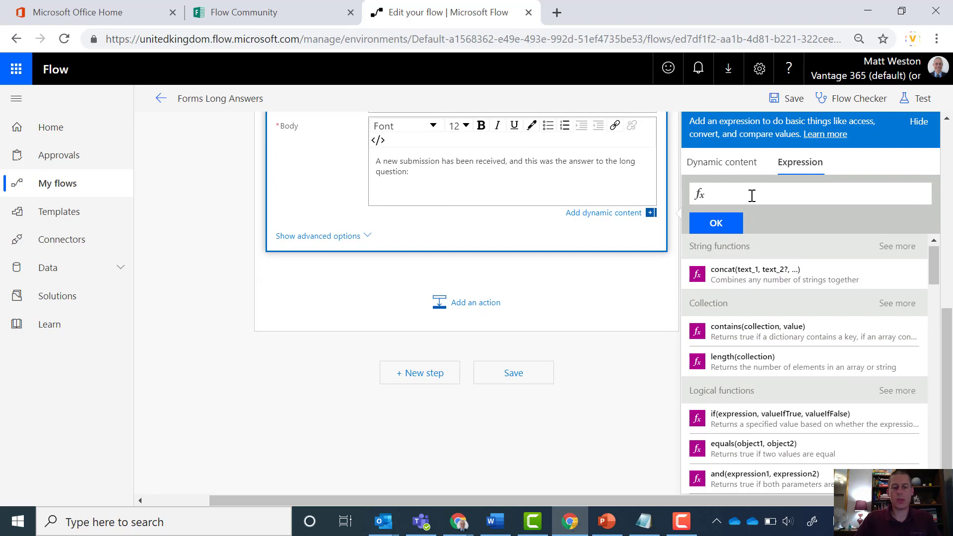
{"action": "type", "text": "replace("}
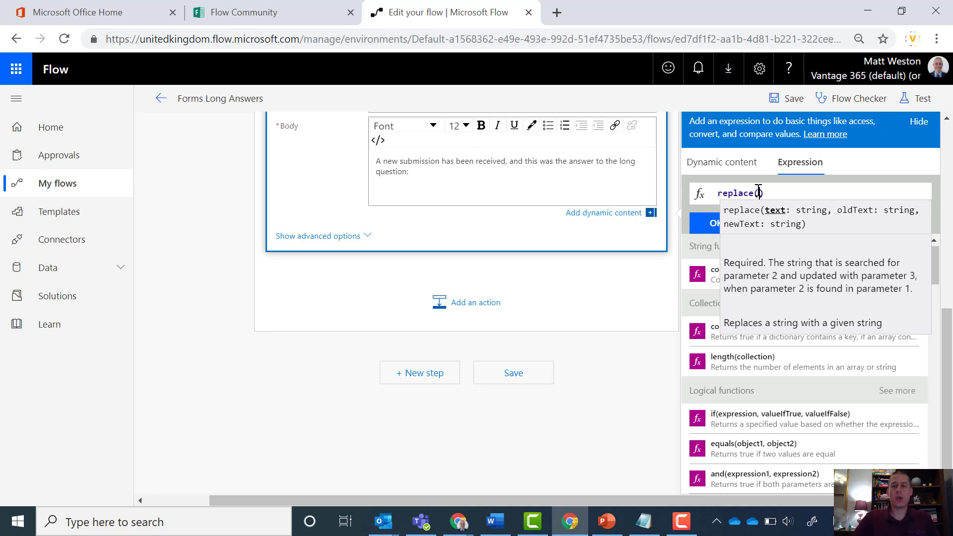
Insert the Put a long answer value as replace()'s first argument, followed by a comma.
{"action": "left_click", "coordinate": [724, 170]}
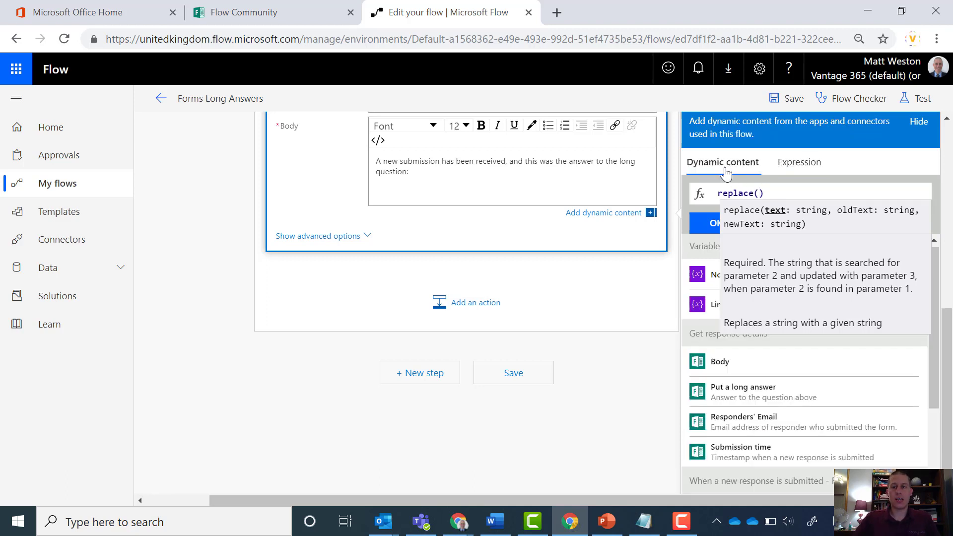
{"action": "left_click", "coordinate": [783, 400]}
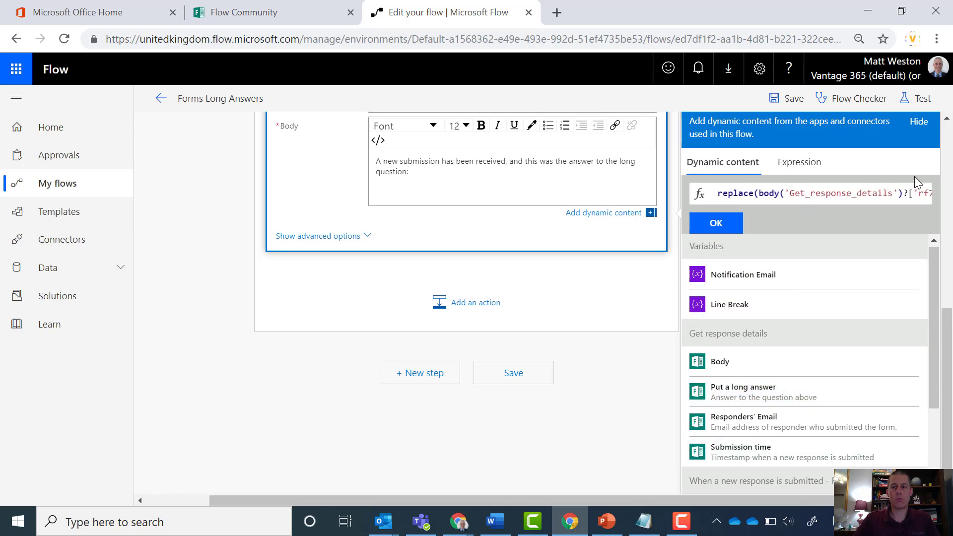
{"action": "left_click_drag", "start_coordinate": [865, 195], "coordinate": [908, 196]}
{"action": "left_click", "coordinate": [907, 196]}
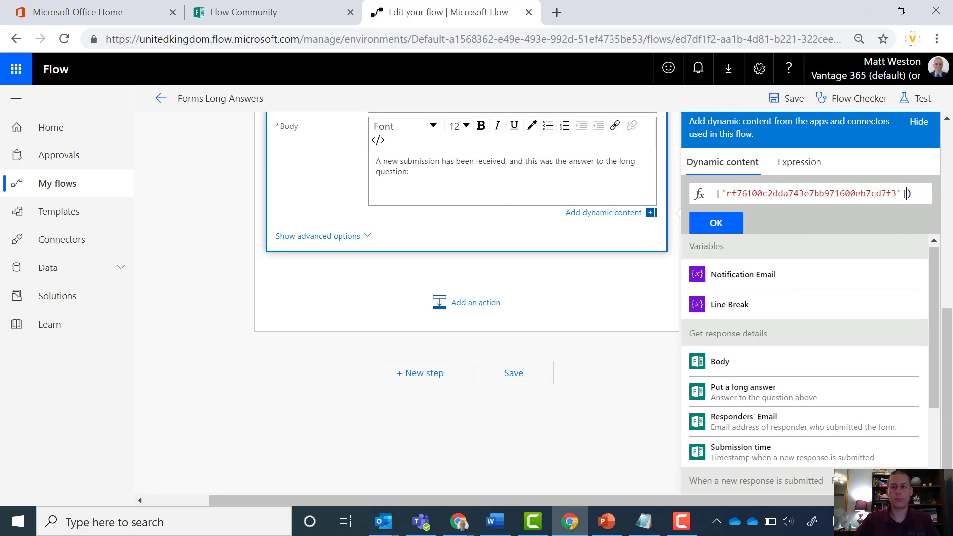
{"action": "type", "text": ","}
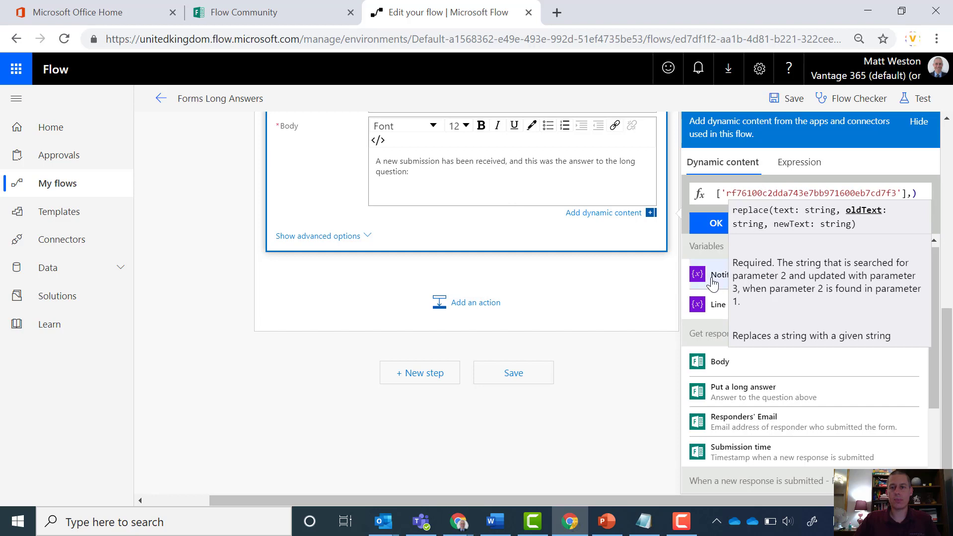
Add the Line Break variable and '<br>' as the remaining arguments and confirm the expression.
{"action": "left_click", "coordinate": [716, 313]}
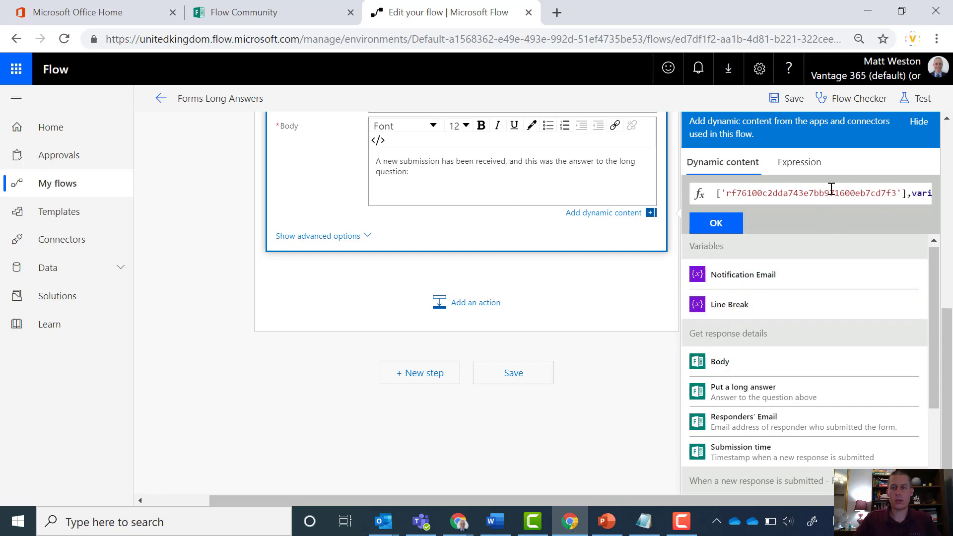
{"action": "left_click_drag", "start_coordinate": [825, 194], "coordinate": [928, 193]}
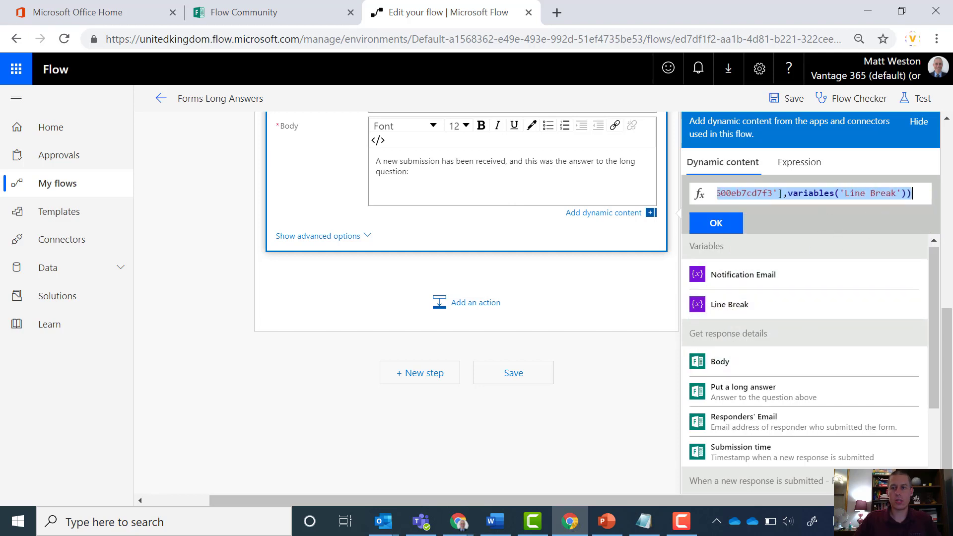
{"action": "left_click", "coordinate": [909, 194]}
{"action": "type", "text": ","}
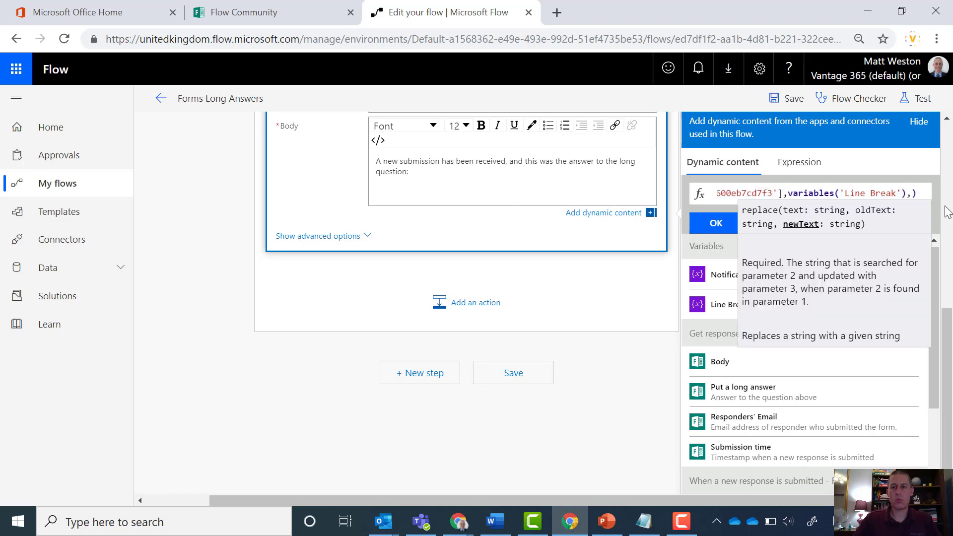
{"action": "type", "text": "''"}
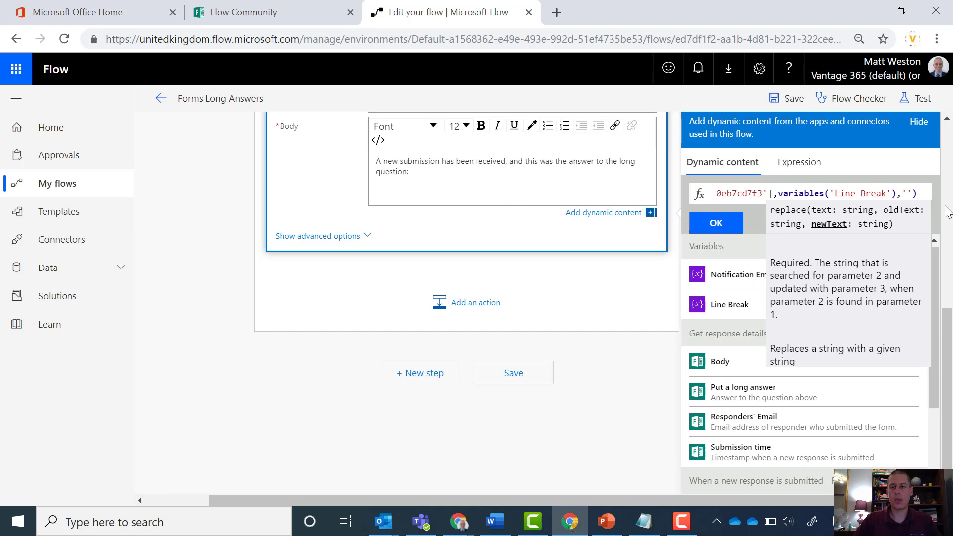
{"action": "type", "text": "<br>"}
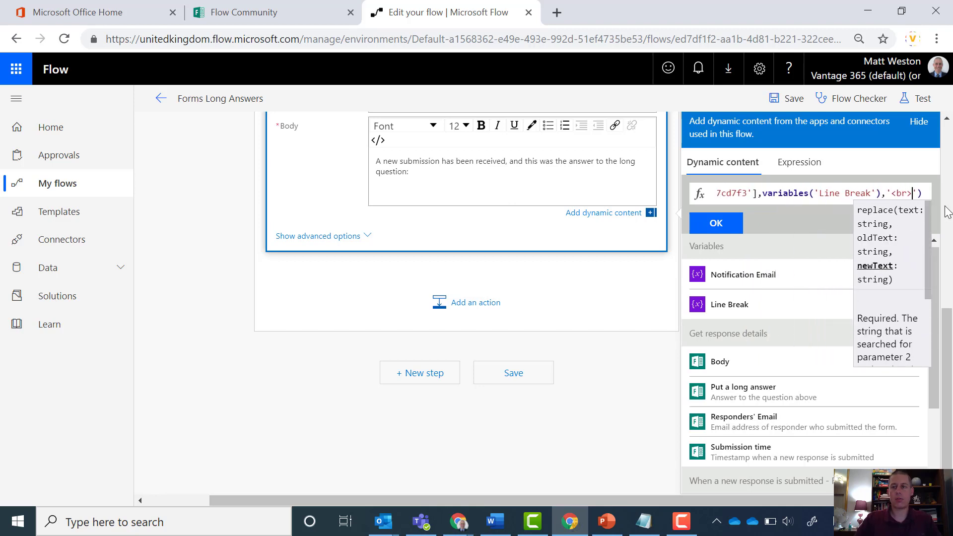
{"action": "scroll", "coordinate": [875, 224], "scroll_direction": "down", "scroll_amount": 1}
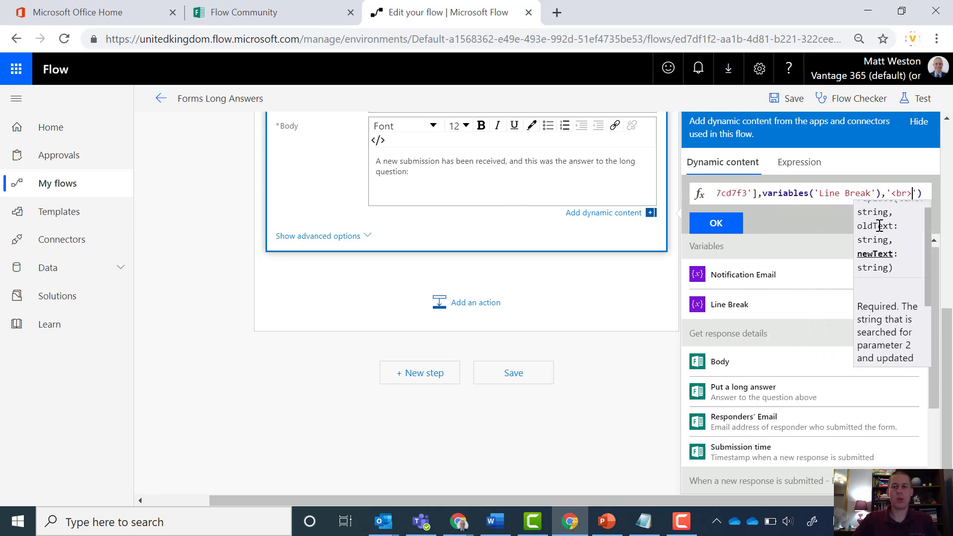
{"action": "left_click", "coordinate": [718, 226]}
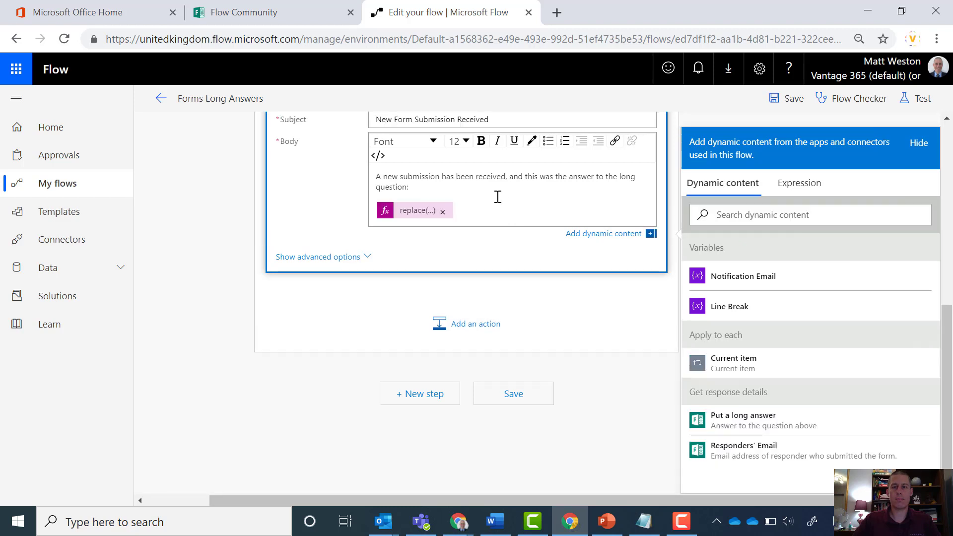
Save the flow and test it using data from the earlier Succeeded run.
{"action": "left_click", "coordinate": [789, 98]}
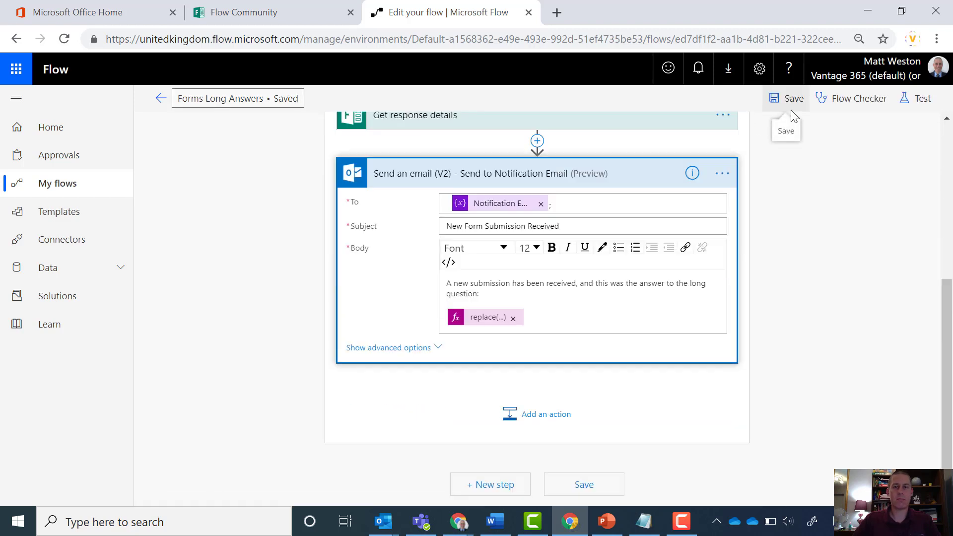
{"action": "left_click", "coordinate": [920, 99]}
{"action": "left_click", "coordinate": [747, 154]}
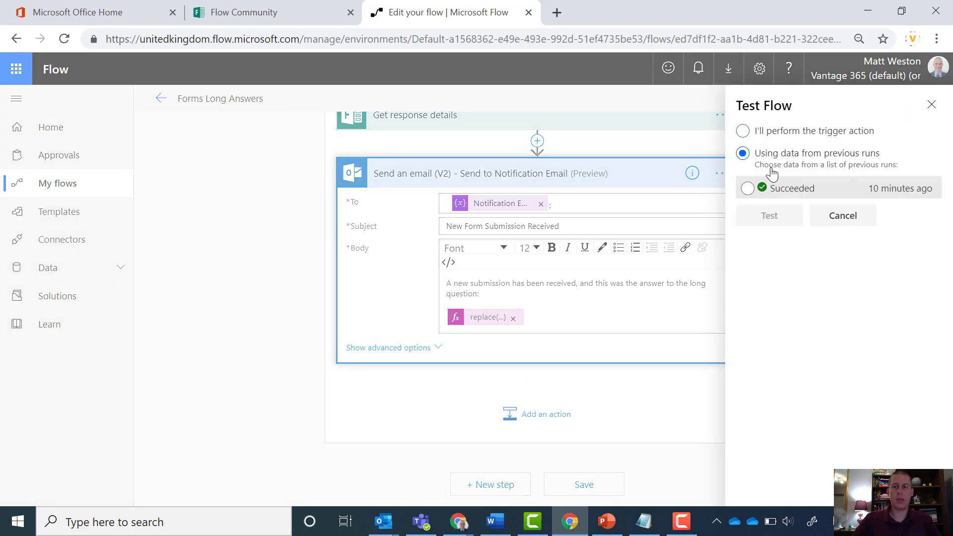
{"action": "left_click", "coordinate": [748, 189]}
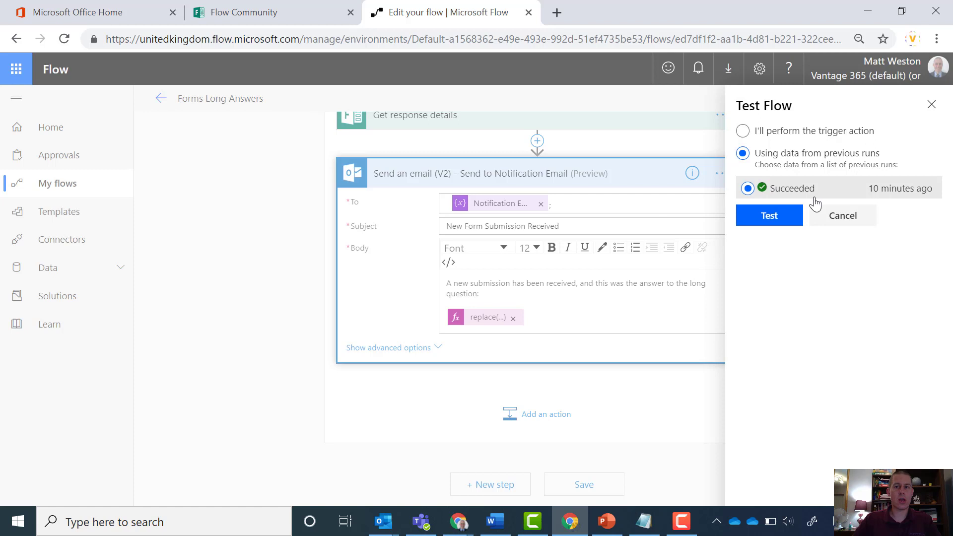
{"action": "left_click", "coordinate": [769, 233]}
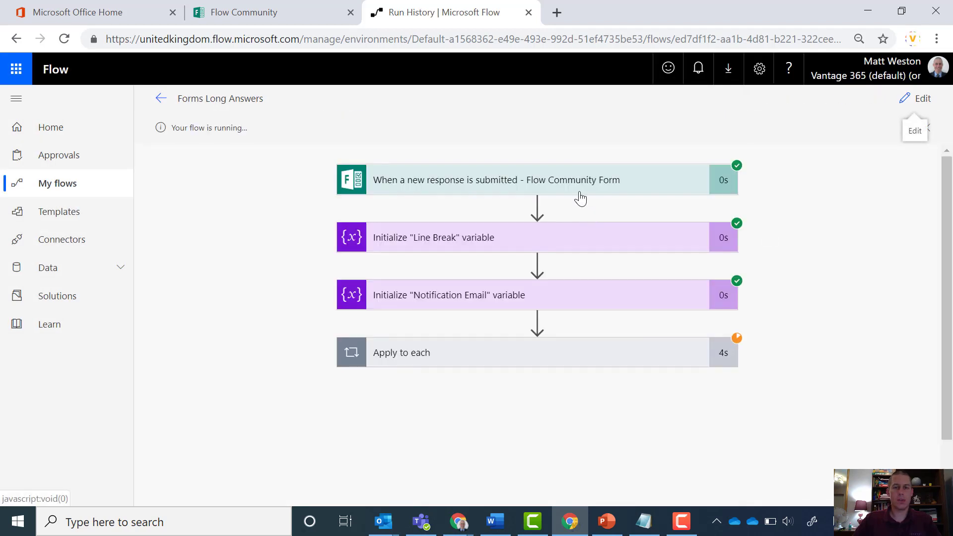
Expand Apply to each, Get response details and Send an email (V2) to find <br><br> in the Body.
{"action": "scroll", "coordinate": [655, 315], "scroll_direction": "down", "scroll_amount": 1}
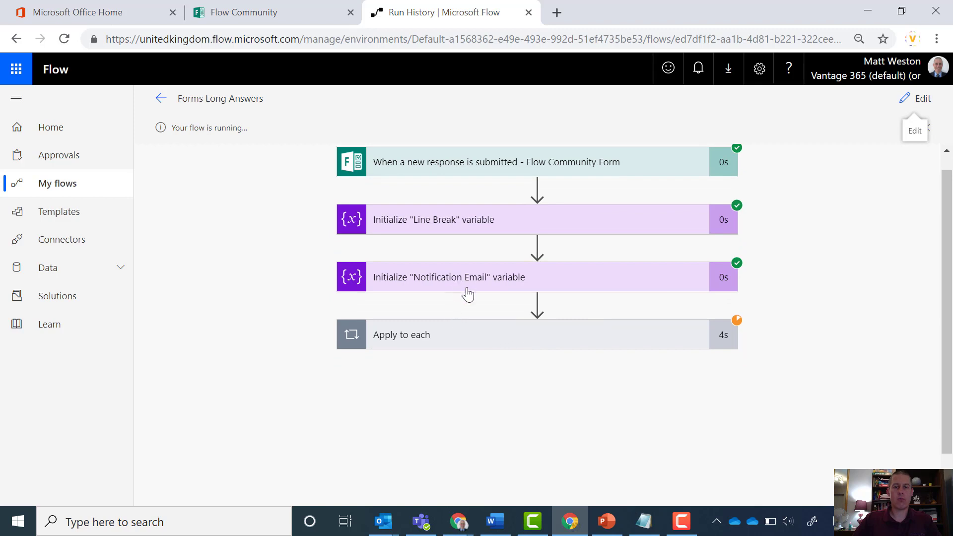
{"action": "left_click", "coordinate": [691, 337]}
{"action": "scroll", "coordinate": [839, 355], "scroll_direction": "down", "scroll_amount": 3}
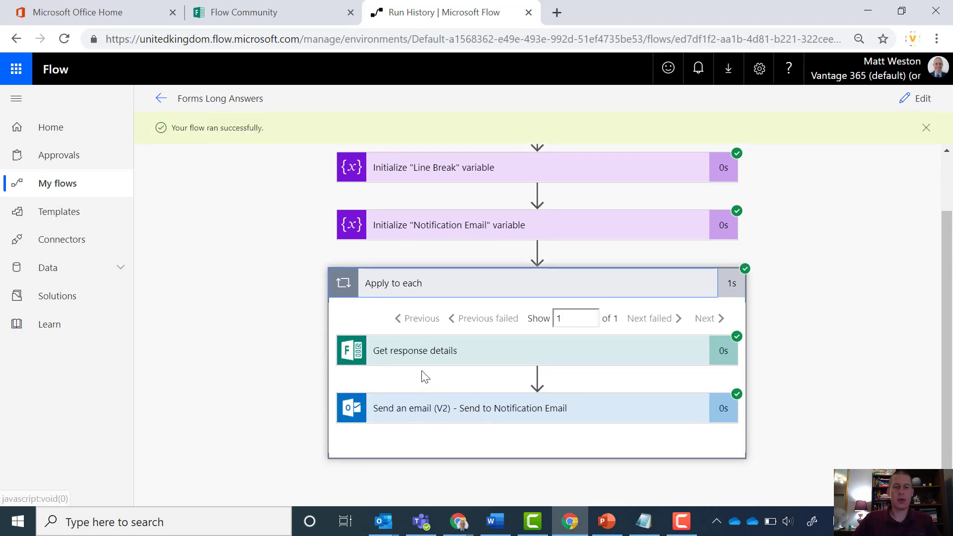
{"action": "left_click", "coordinate": [435, 365]}
{"action": "scroll", "coordinate": [829, 395], "scroll_direction": "down", "scroll_amount": 5}
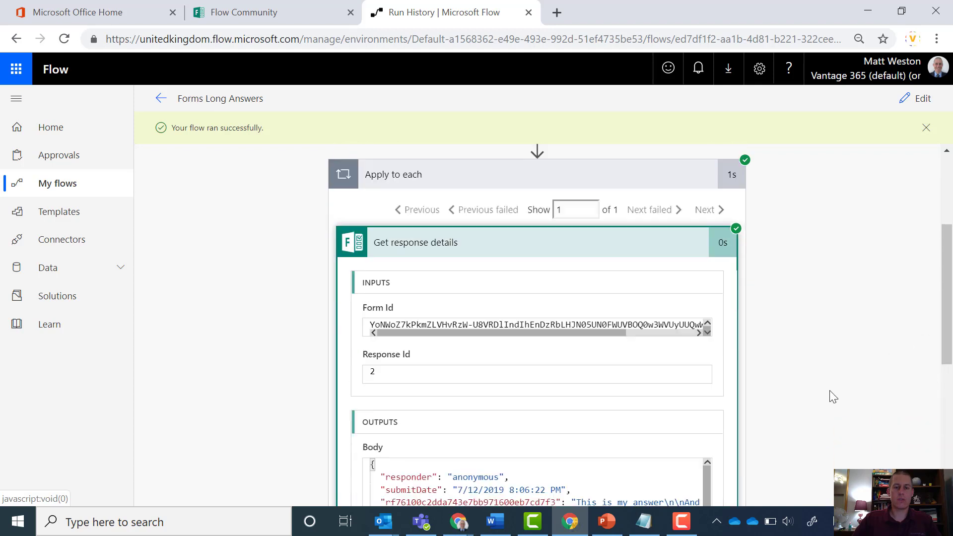
{"action": "left_click_drag", "start_coordinate": [561, 386], "coordinate": [655, 386]}
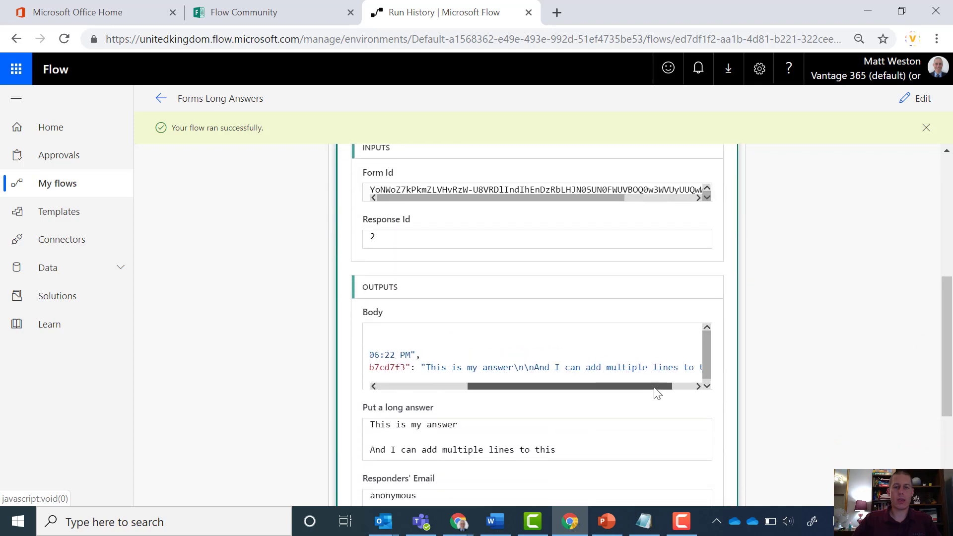
{"action": "scroll", "coordinate": [749, 397], "scroll_direction": "down", "scroll_amount": 4}
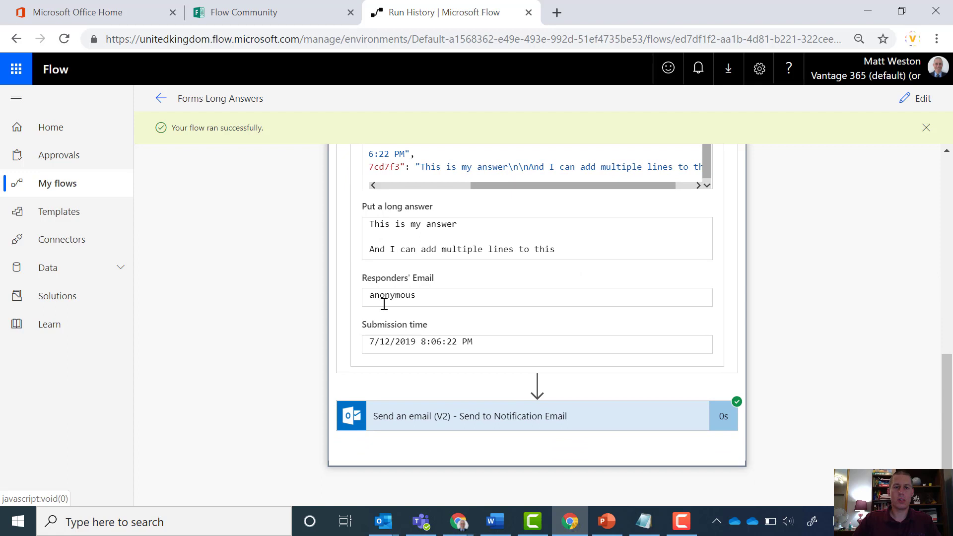
{"action": "left_click", "coordinate": [507, 416]}
{"action": "scroll", "coordinate": [716, 400], "scroll_direction": "down", "scroll_amount": 7}
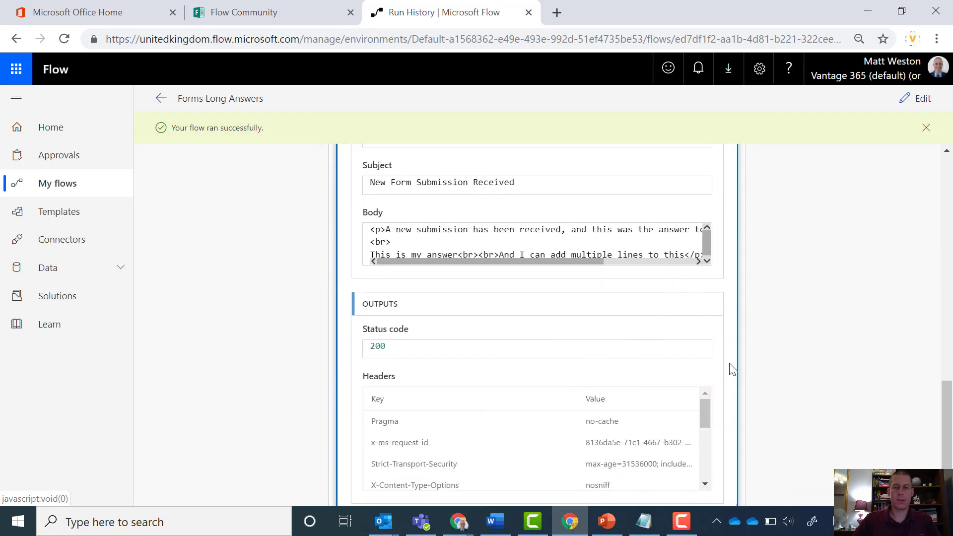
{"action": "left_click", "coordinate": [707, 263]}
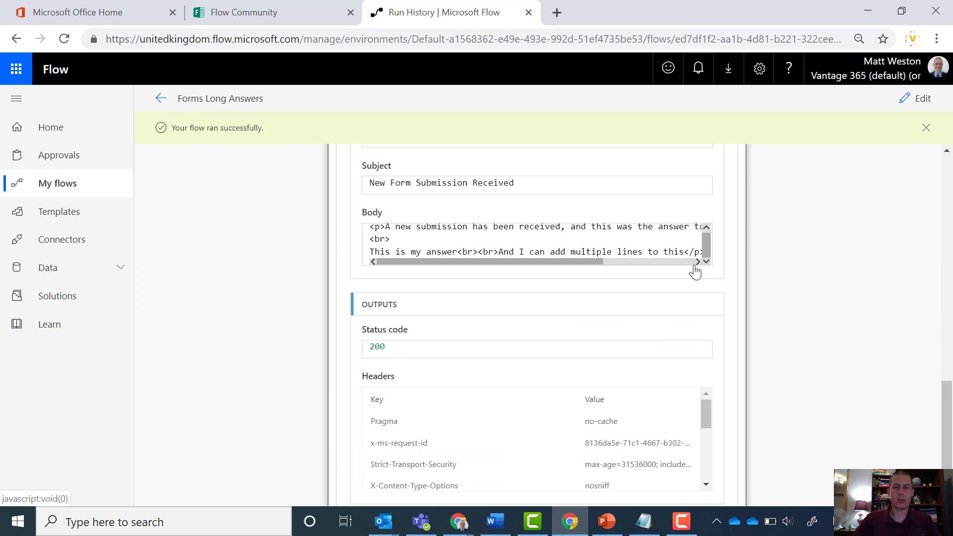
{"action": "left_click_drag", "start_coordinate": [458, 253], "coordinate": [499, 252]}
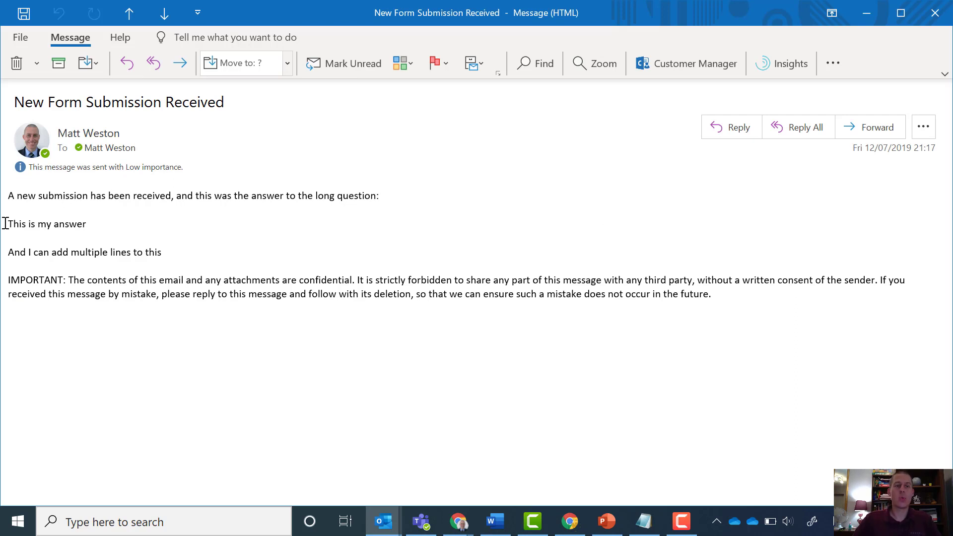
Select the long answer's two separate lines in the Outlook email.
{"action": "left_click_drag", "start_coordinate": [8, 222], "coordinate": [241, 274]}
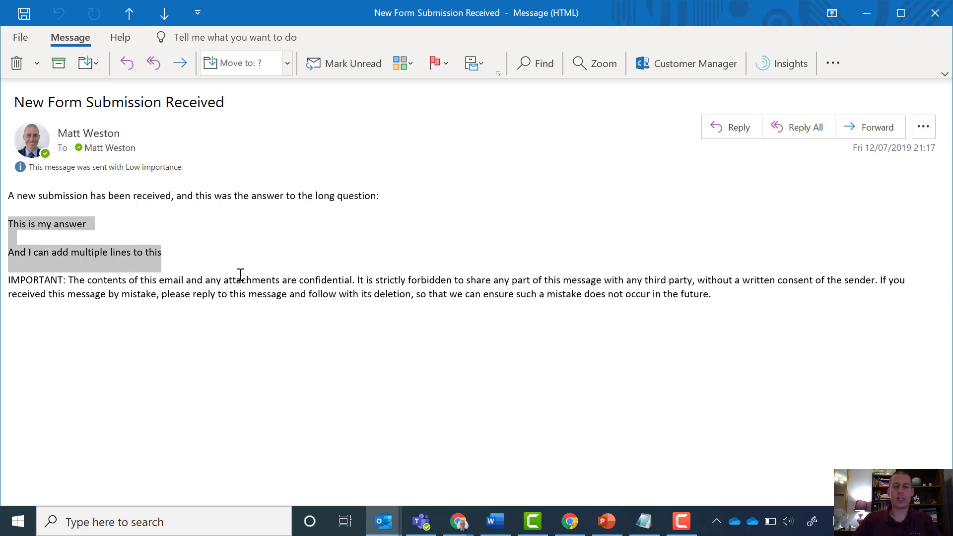